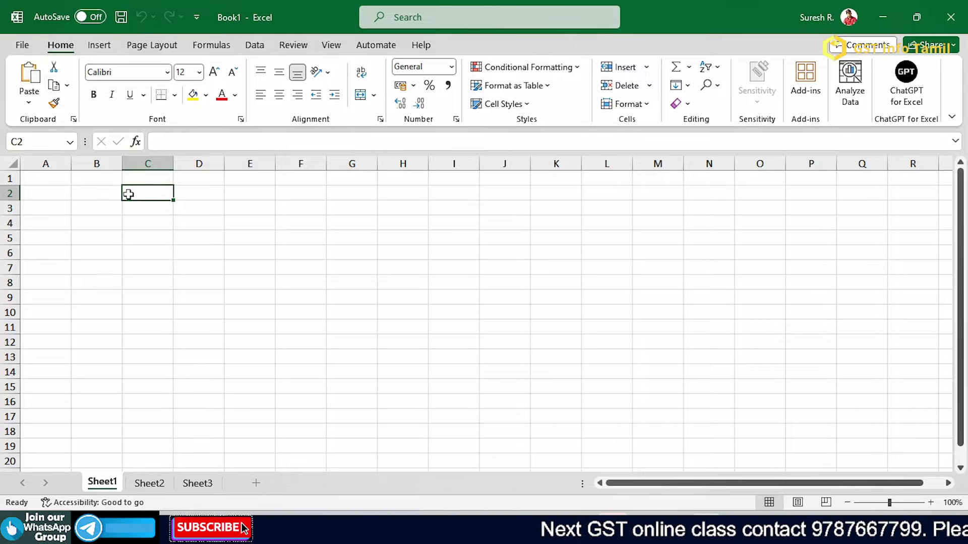
# Step: Return to the workbook and select cell C2 on Sheet1
pyautogui.click(89, 194)
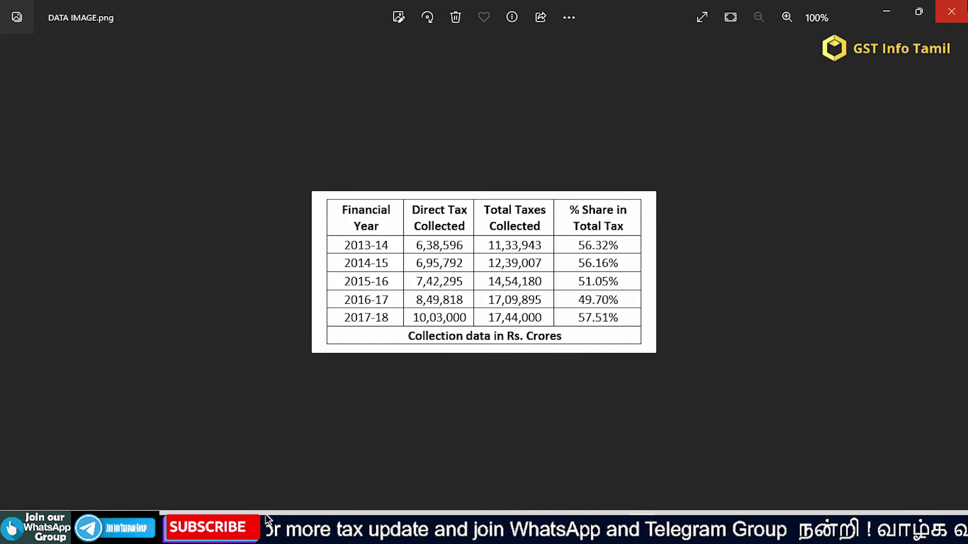
pyautogui.scroll(1, 598, 281)
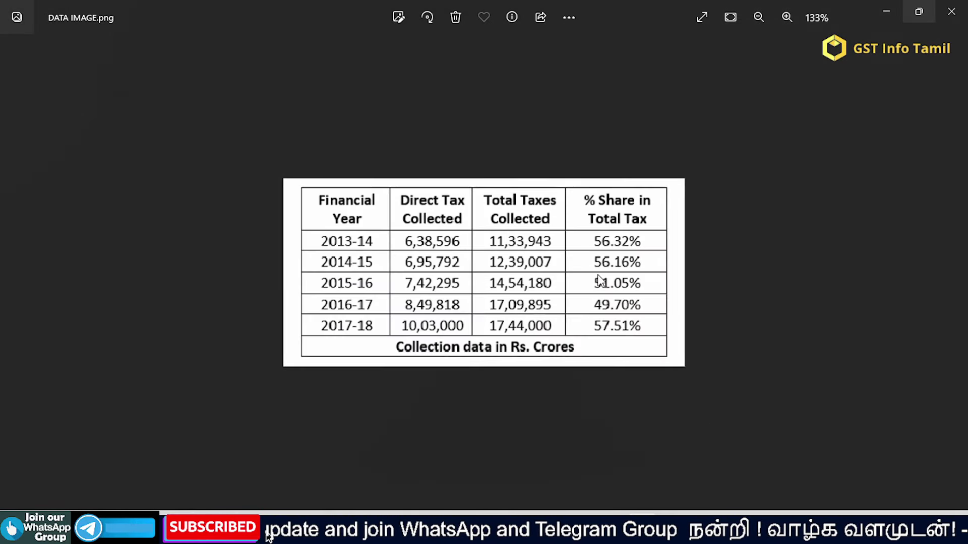
pyautogui.scroll(-1, 553, 259)
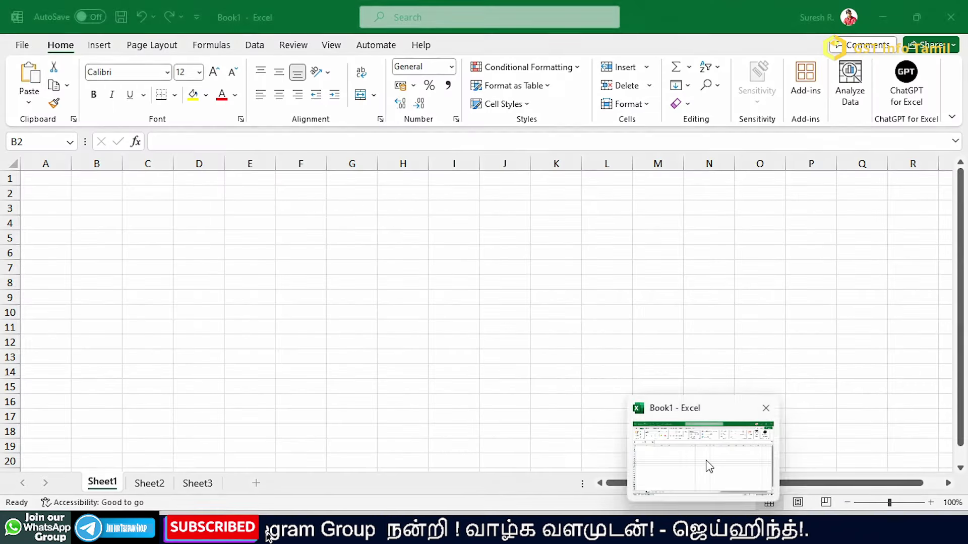
pyautogui.click(708, 466)
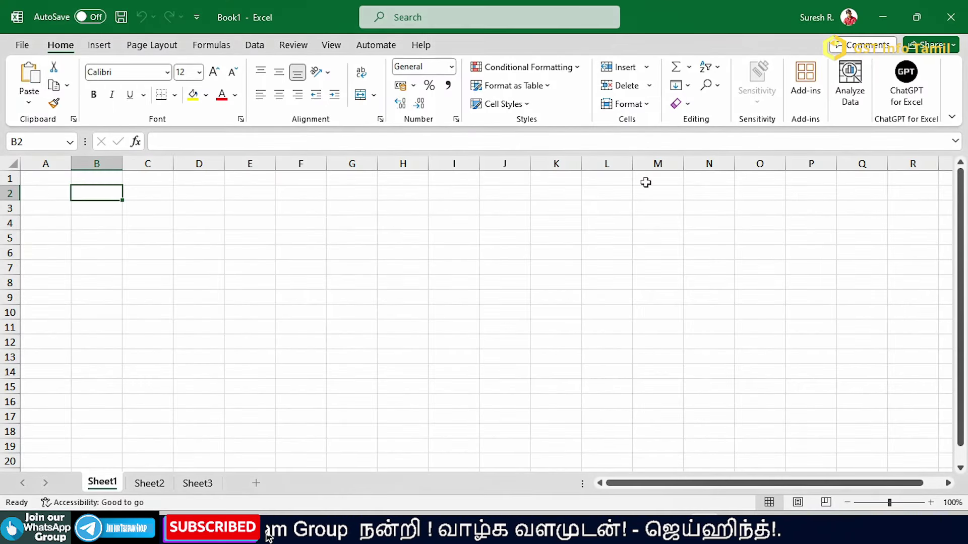
pyautogui.click(162, 193)
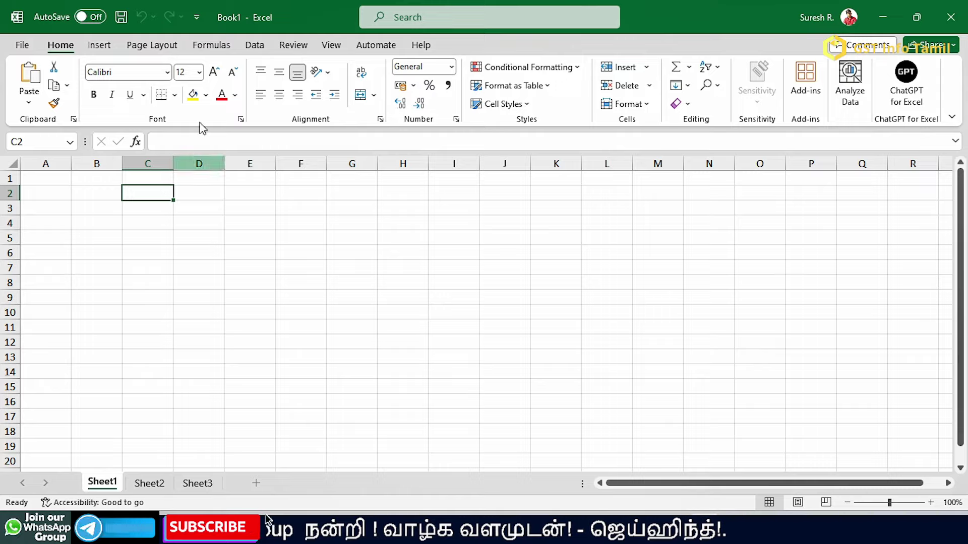
# Step: Place the DATA IMAGE picture from the Desktop over the cells using Place over Cells
pyautogui.click(97, 48)
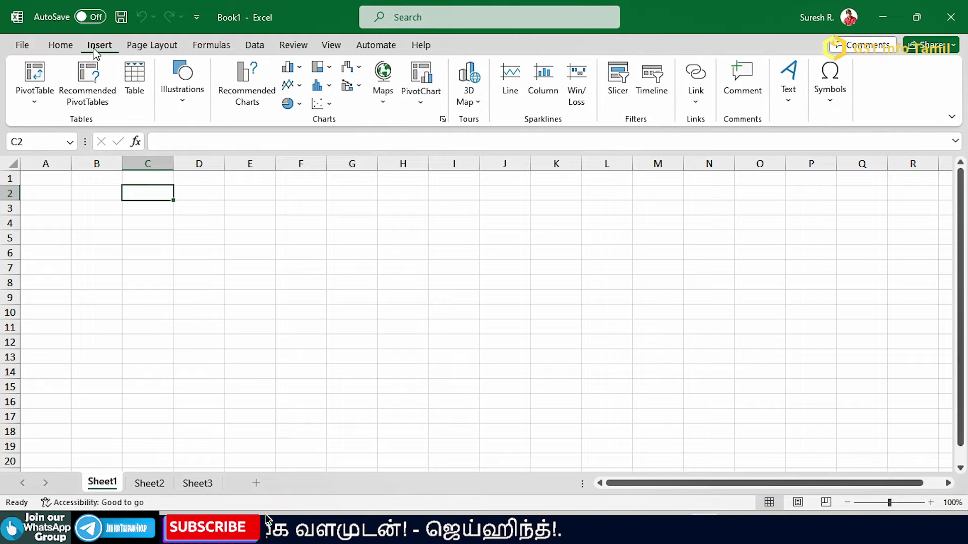
pyautogui.click(182, 107)
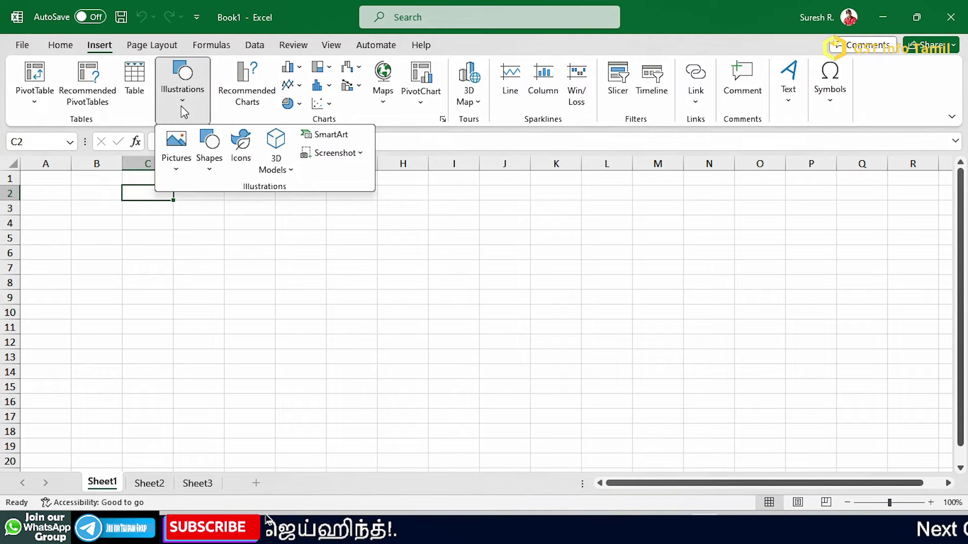
pyautogui.click(176, 168)
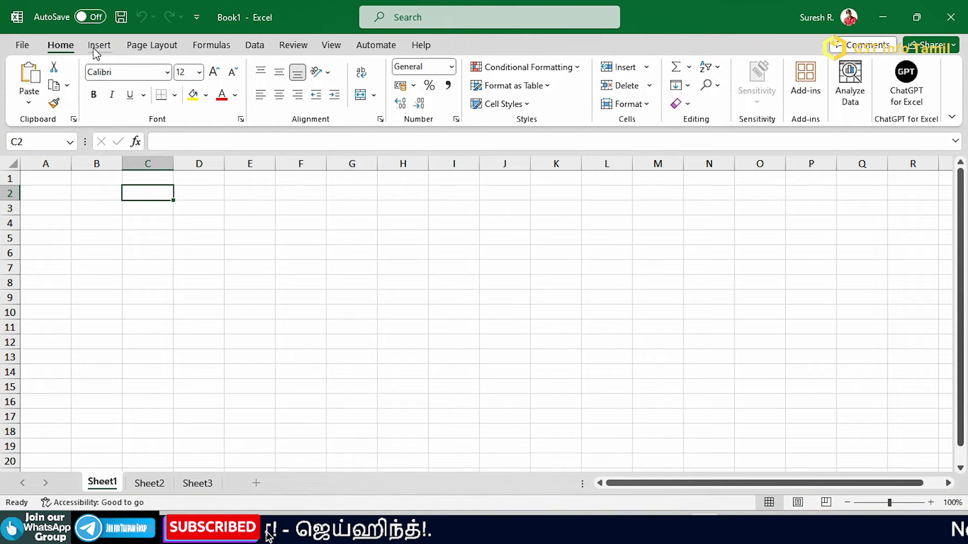
pyautogui.click(96, 47)
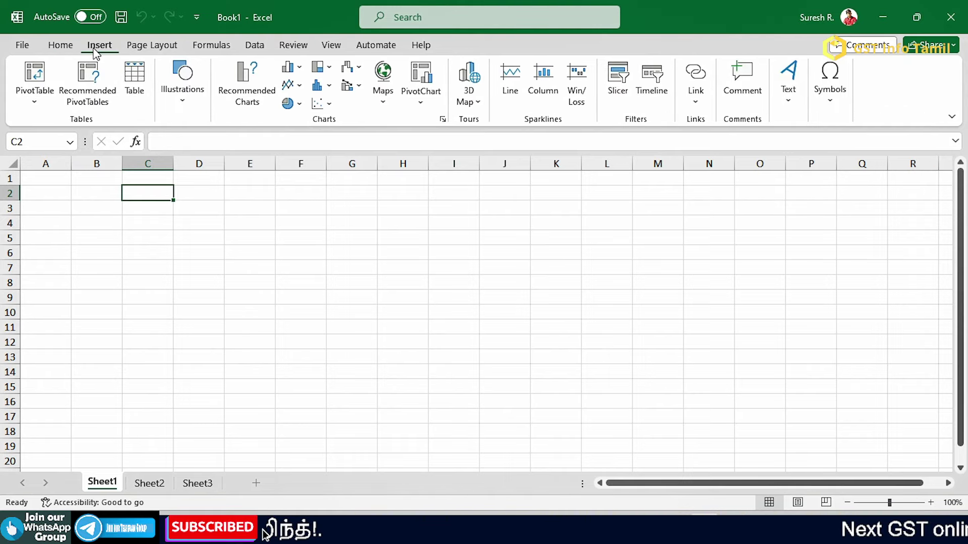
pyautogui.click(182, 106)
pyautogui.click(176, 169)
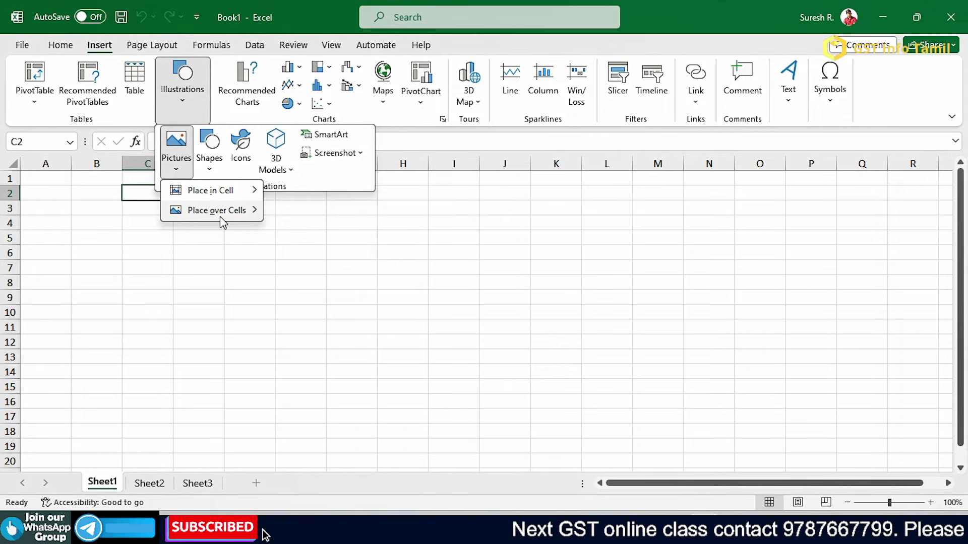
pyautogui.moveTo(216, 211)
pyautogui.click(311, 230)
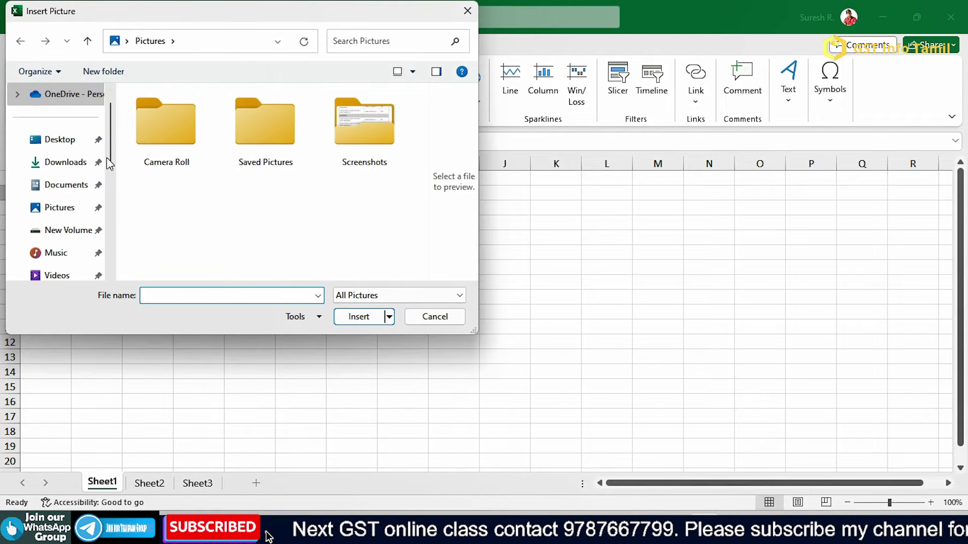
pyautogui.click(61, 141)
pyautogui.doubleClick(195, 187)
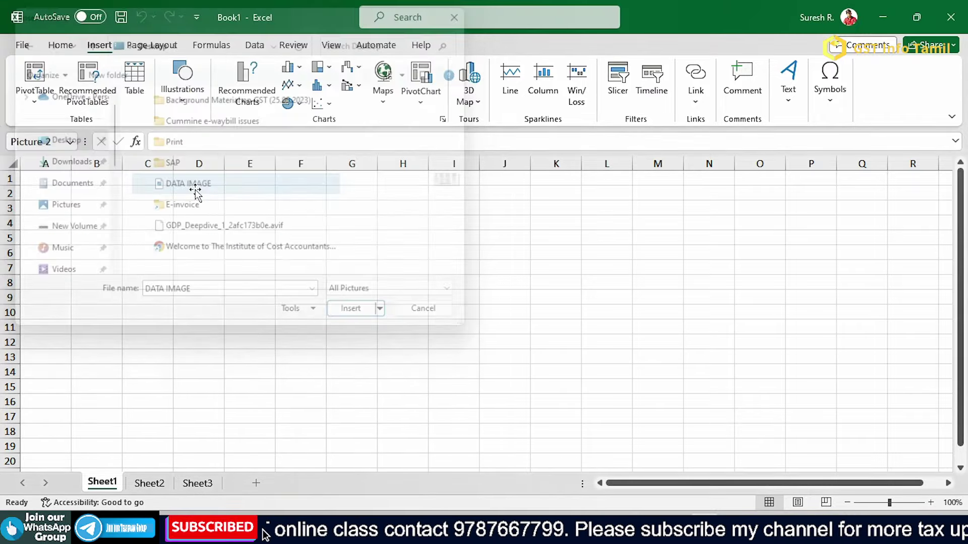
# Step: Shrink the tax table picture to span roughly columns C–H, then select cell J3
pyautogui.click(415, 318)
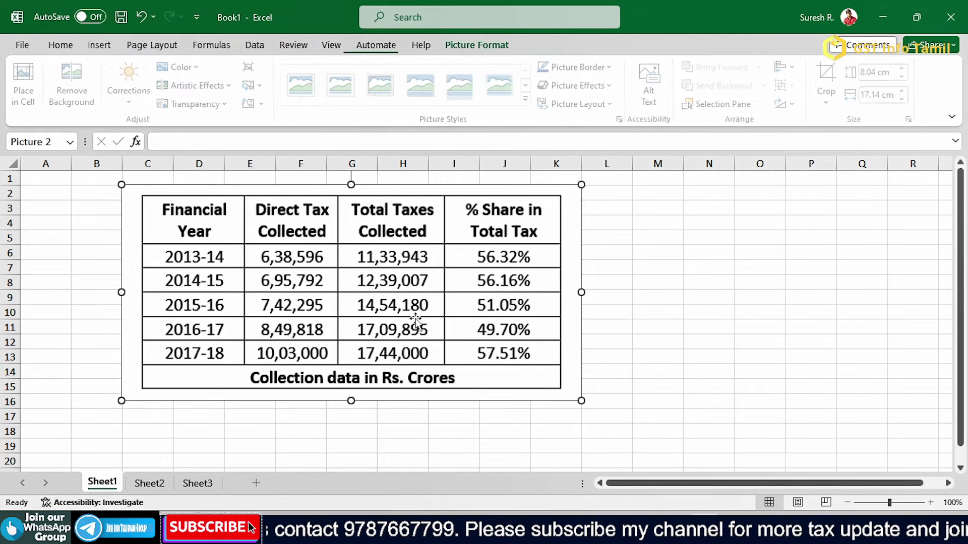
pyautogui.moveTo(581, 401); pyautogui.dragTo(408, 320)
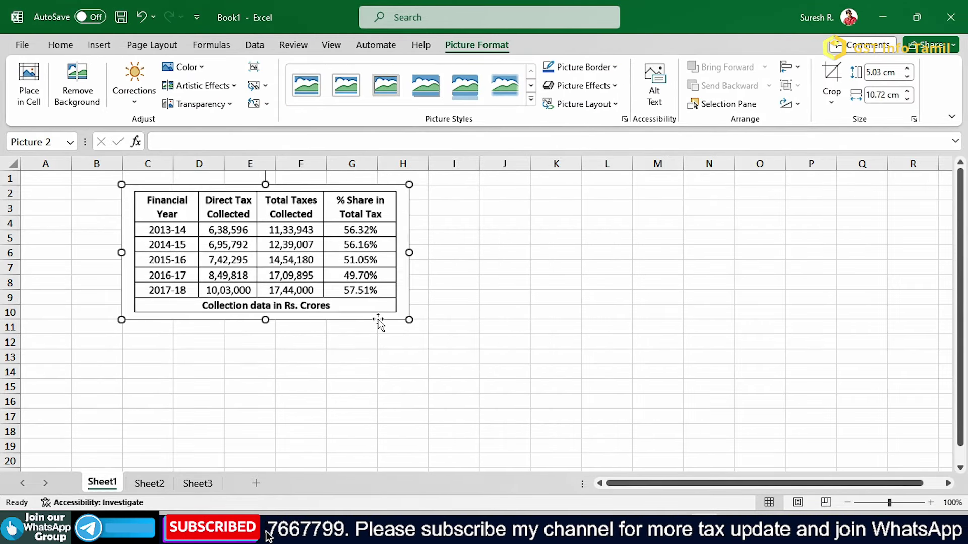
pyautogui.click(542, 222)
pyautogui.click(280, 242)
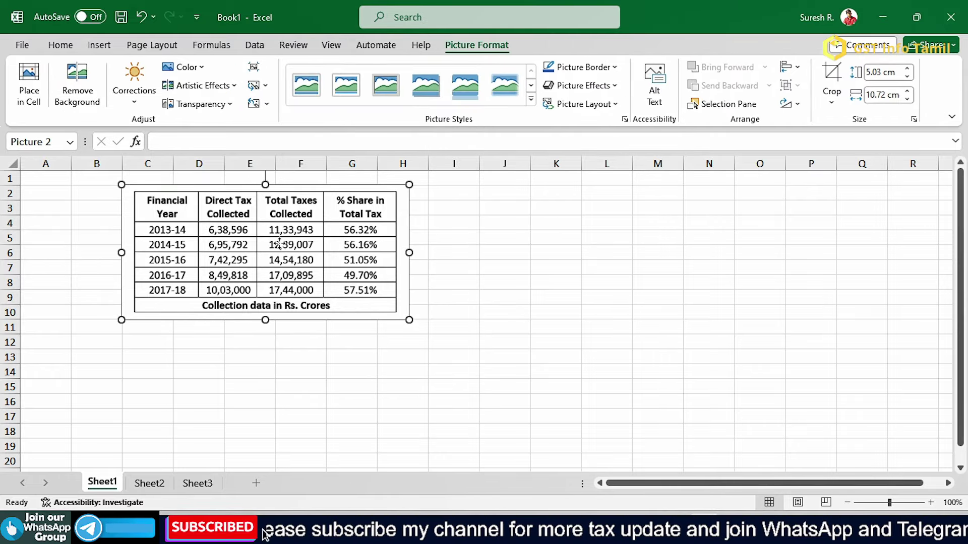
pyautogui.click(509, 265)
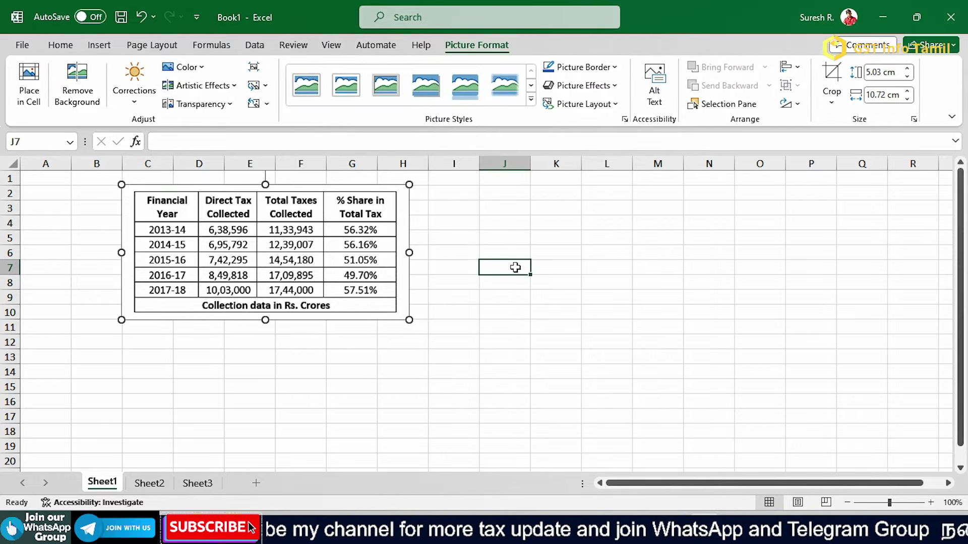
pyautogui.click(285, 247)
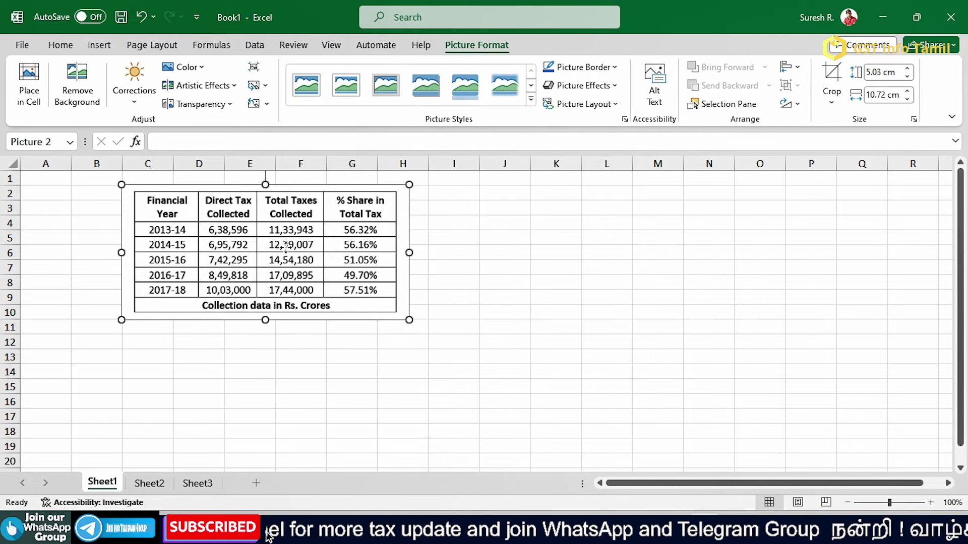
pyautogui.click(438, 238)
pyautogui.click(325, 248)
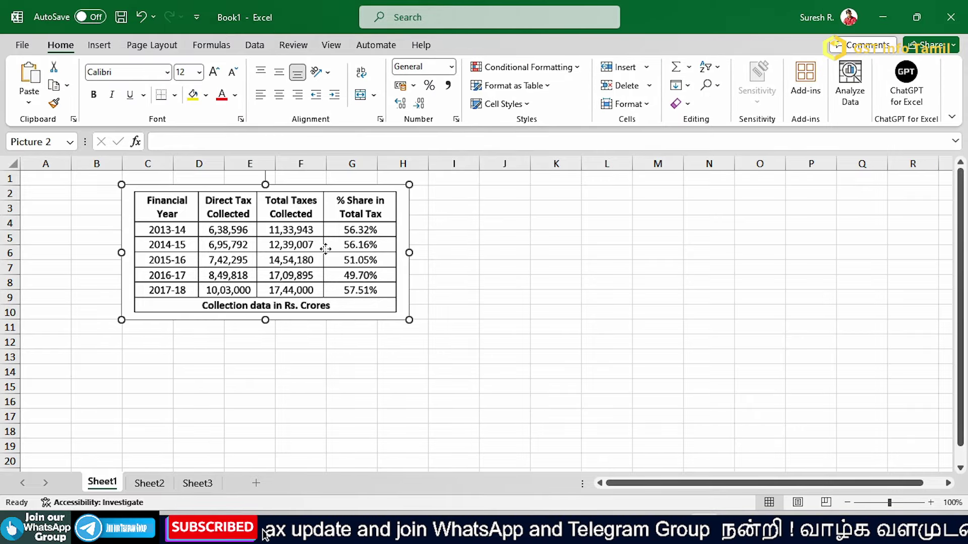
pyautogui.click(502, 208)
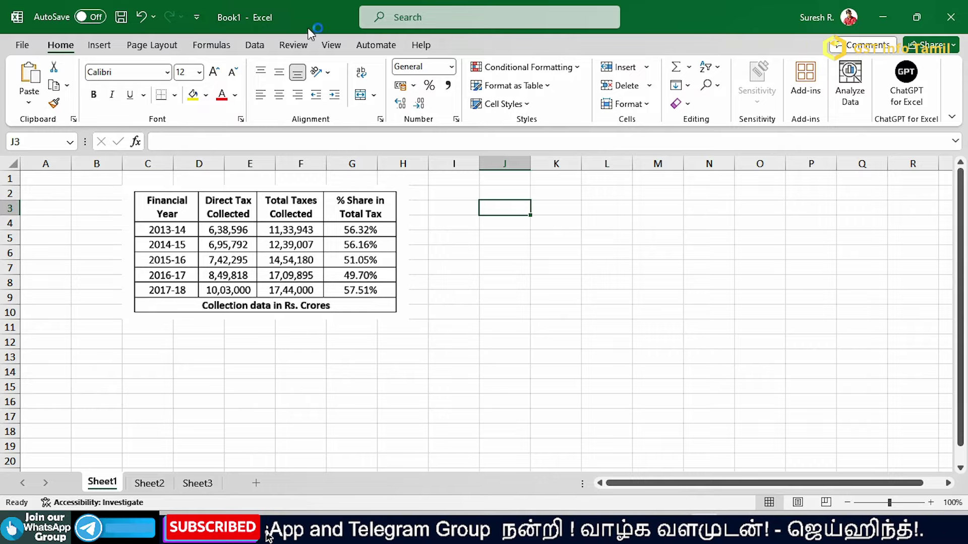
# Step: Extract the DATA IMAGE table into cells from J3 with Data from Picture
pyautogui.click(270, 45)
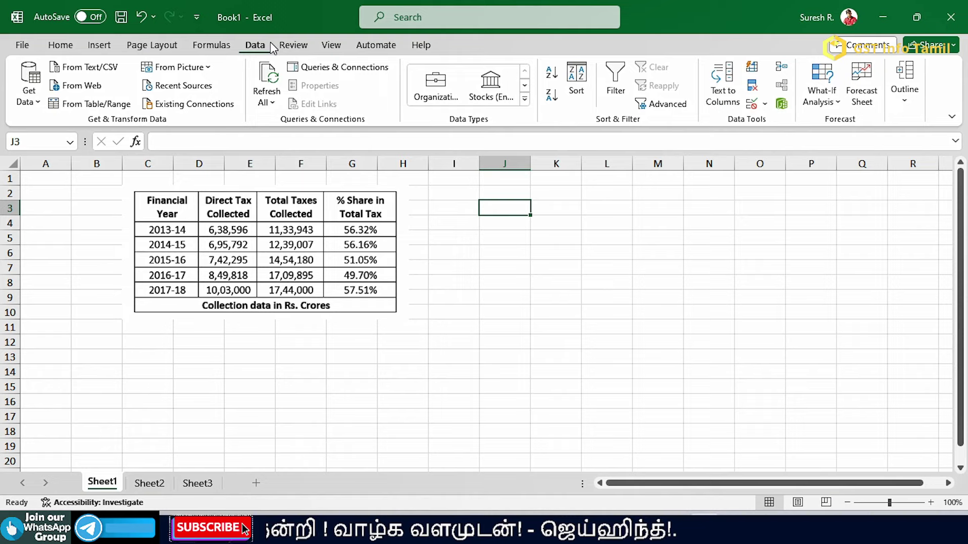
pyautogui.click(177, 67)
pyautogui.click(195, 88)
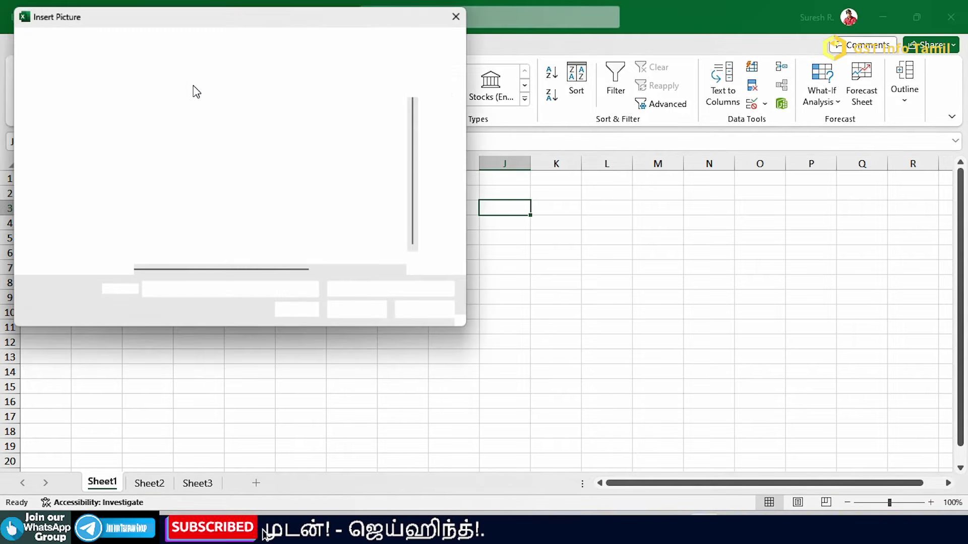
pyautogui.doubleClick(151, 202)
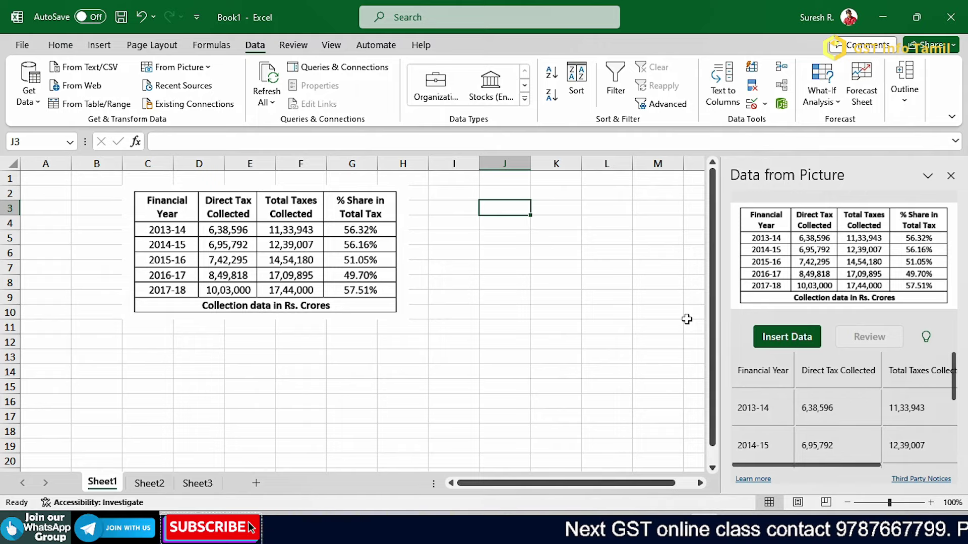
pyautogui.click(784, 350)
# Step: Confirm inserting the extracted data and inspect the Collection data note in K9
pyautogui.click(832, 421)
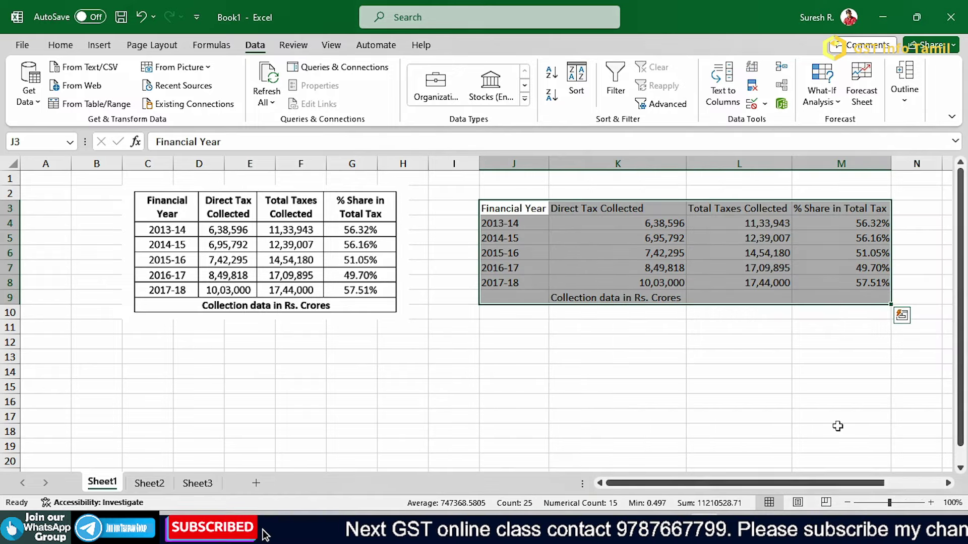
pyautogui.click(654, 398)
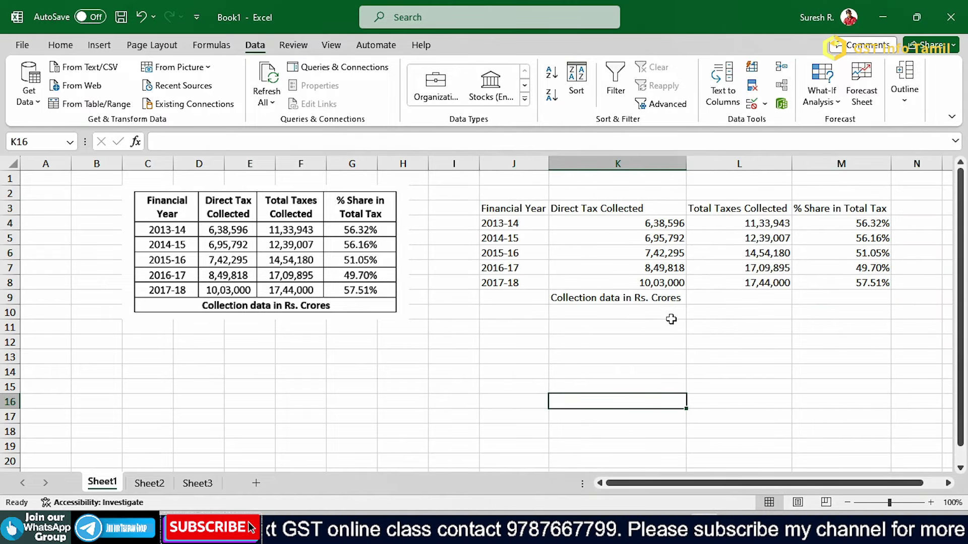
pyautogui.press('Up')
pyautogui.press('Up')
pyautogui.press('Up')
pyautogui.press('Up')
pyautogui.press('Up')
pyautogui.hotkey('ctrl', 'c')
pyautogui.press('Down')
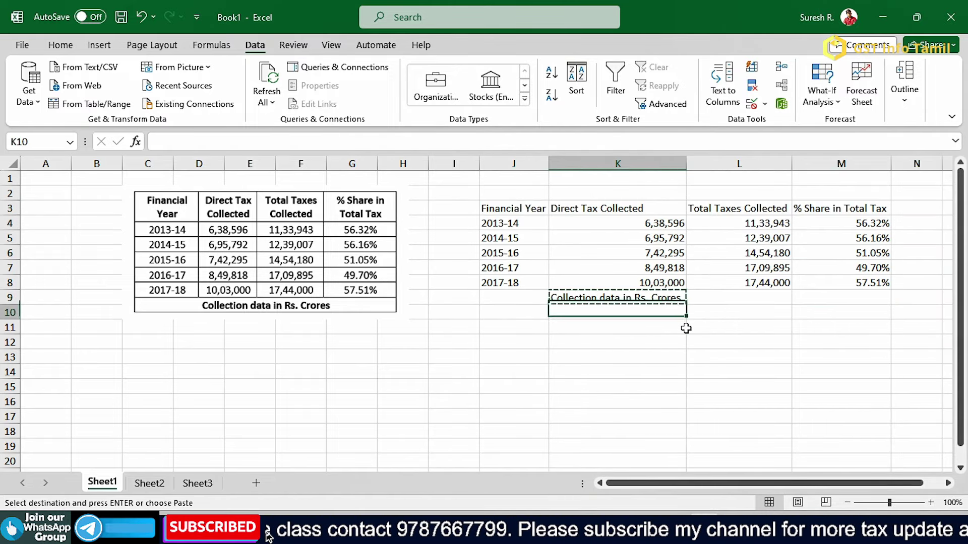
pyautogui.press('Down')
pyautogui.press('Escape')
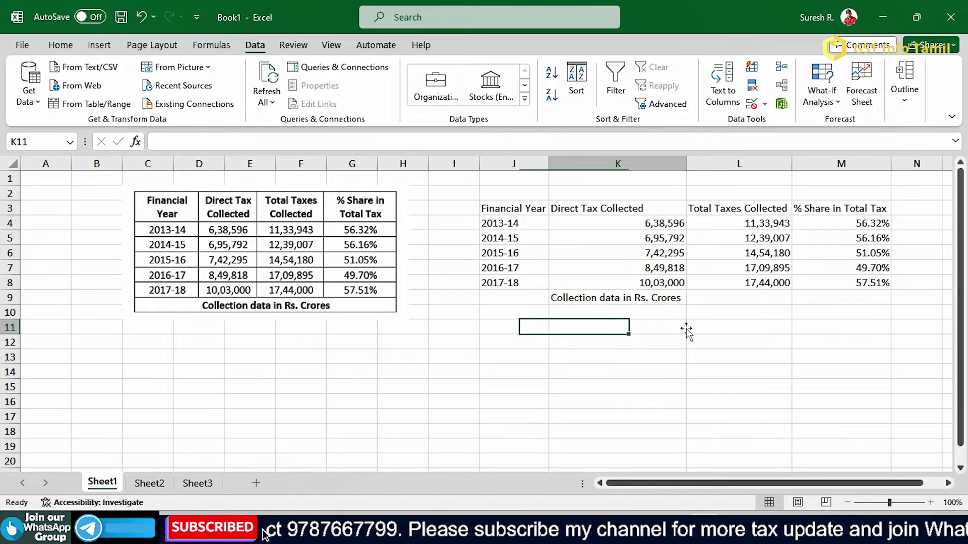
# Step: Review the extracted Total Taxes Collected and % Share in Total Tax values
pyautogui.press('Up')
pyautogui.press('Up')
pyautogui.press('Up')
pyautogui.press('Up')
pyautogui.press('Up')
pyautogui.press('Down')
pyautogui.press('Down')
pyautogui.press('Right')
pyautogui.press('Down')
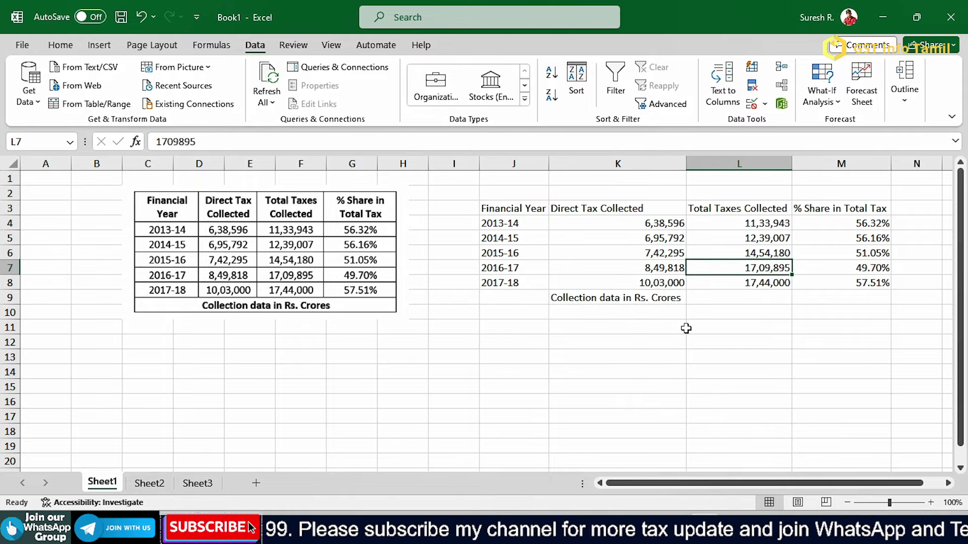
pyautogui.press('Down')
pyautogui.press('Down')
pyautogui.press('Right')
pyautogui.press('Up')
# Step: Select the header and five year rows, J3:M8
pyautogui.press('Up')
pyautogui.press('Up')
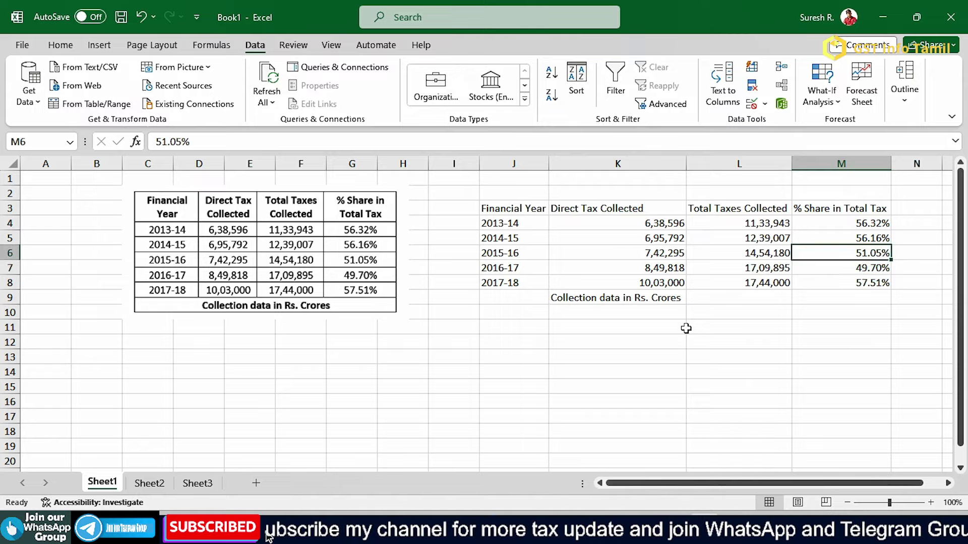
pyautogui.press('Up')
pyautogui.press('Up')
pyautogui.press('Left')
pyautogui.press('Left')
pyautogui.press('Left')
pyautogui.press('Left')
pyautogui.press('Up')
pyautogui.press('Right')
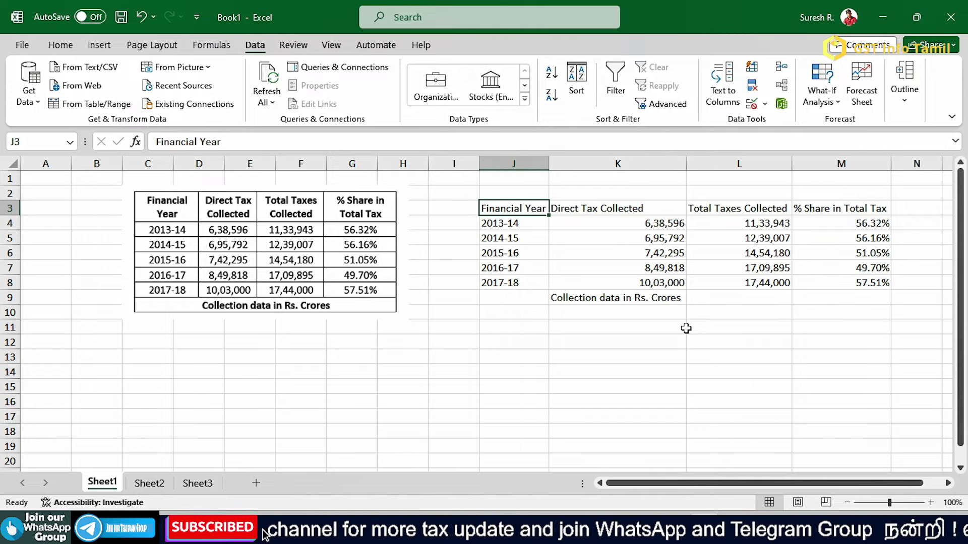
pyautogui.hotkey('shift', 'Down')
pyautogui.hotkey('shift', 'Down')
pyautogui.hotkey('shift', 'Down')
pyautogui.hotkey('shift', 'Down')
pyautogui.hotkey('shift', 'Down')
pyautogui.hotkey('shift', 'Right')
pyautogui.hotkey('shift', 'Right')
pyautogui.hotkey('shift', 'Right')
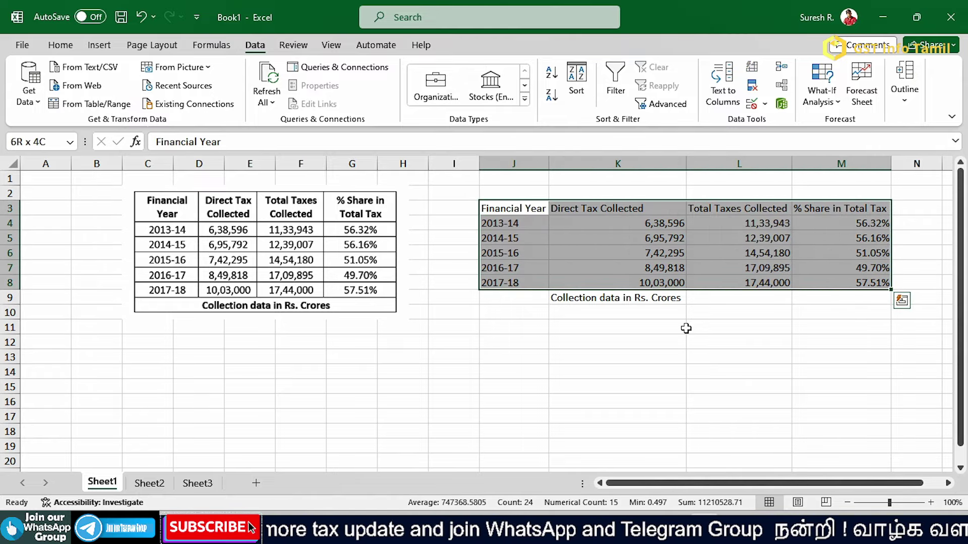
pyautogui.press('alt')
# Step: Convert J3:M8 into a table styled Light Blue, Table Style Light 20
pyautogui.press('n')
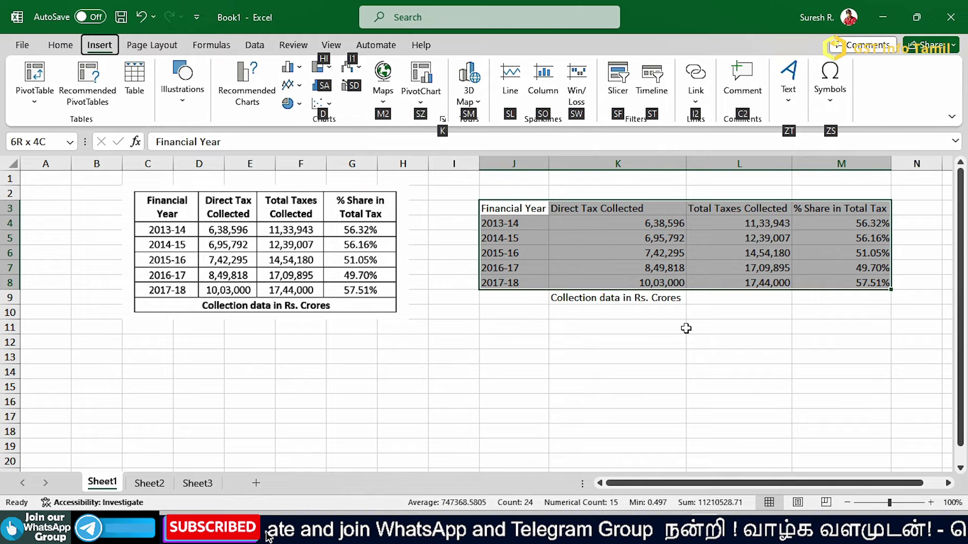
pyautogui.press('t')
pyautogui.press('Return')
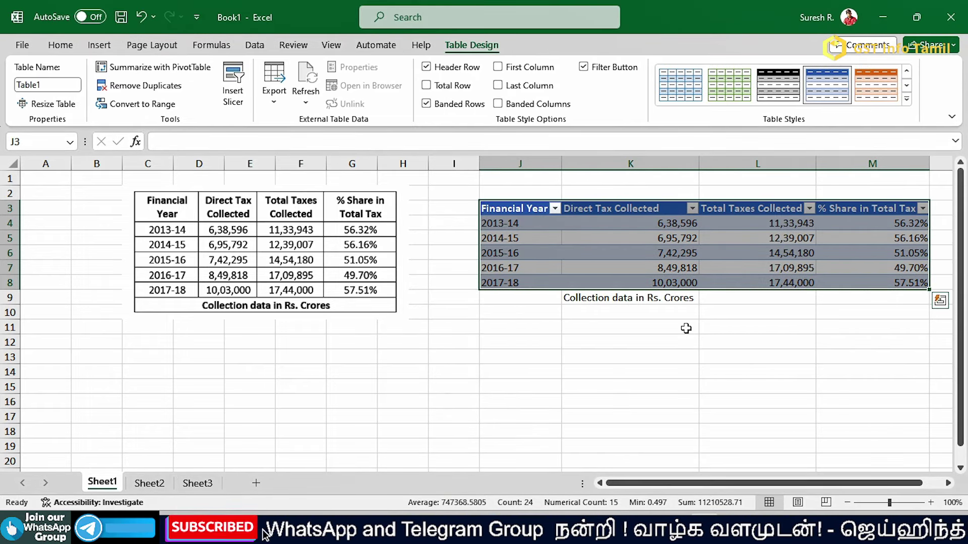
pyautogui.click(879, 81)
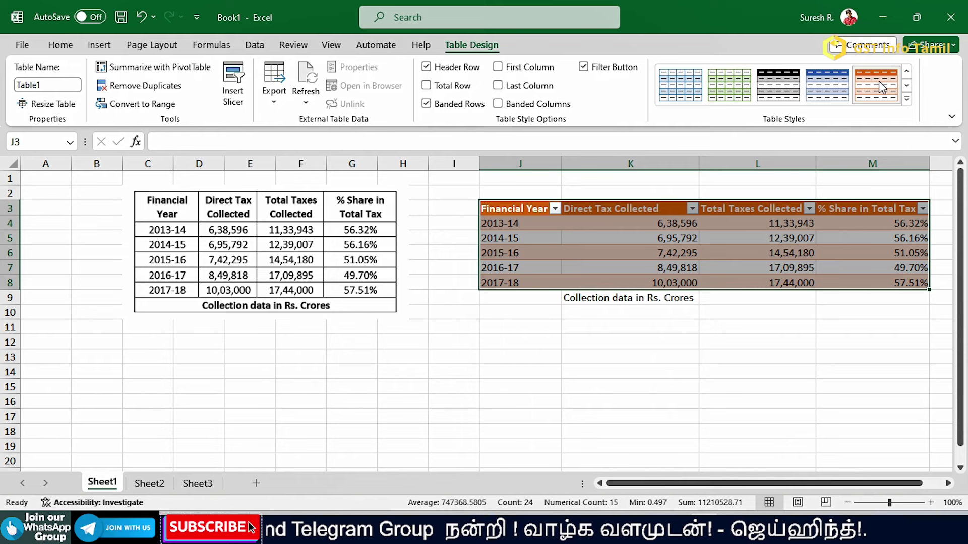
pyautogui.click(695, 96)
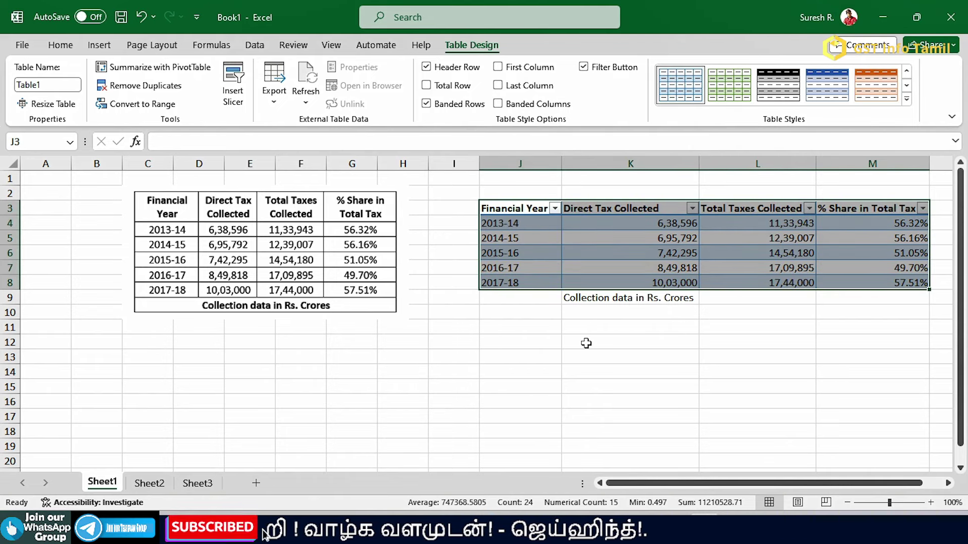
pyautogui.click(586, 343)
# Step: Dismiss the selected-range error and navigate to the caption below the table
pyautogui.hotkey('ctrl', 'shift', 'l')
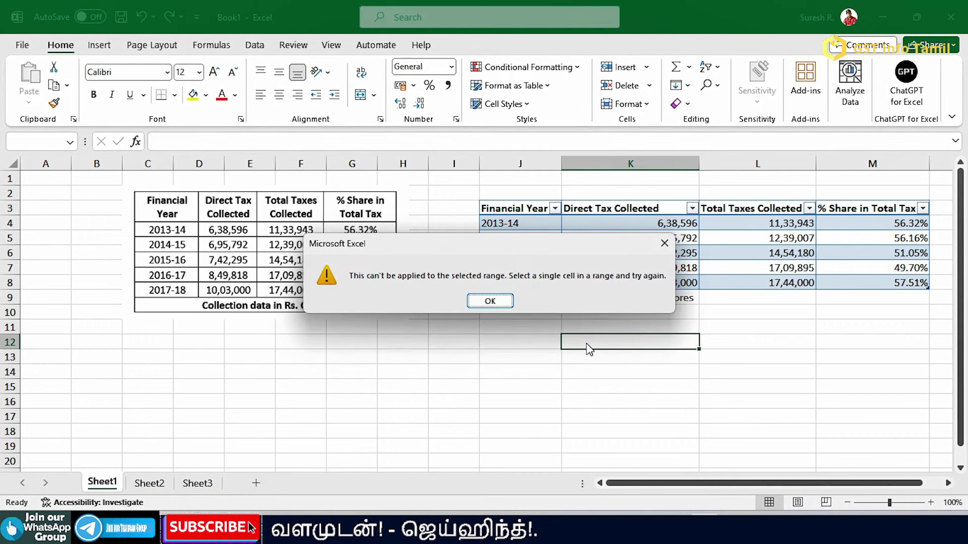
pyautogui.press('Return')
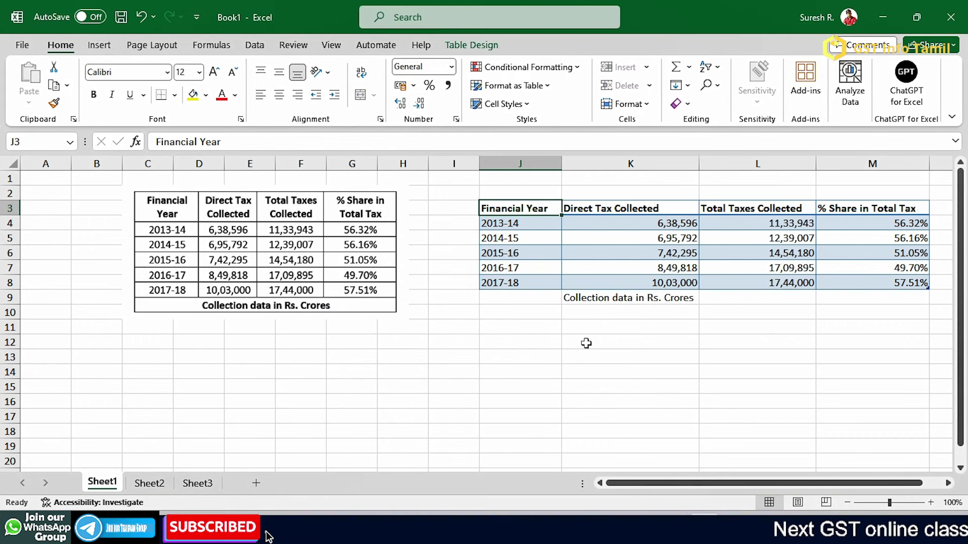
pyautogui.press('Right')
pyautogui.press('Up')
pyautogui.press('Up')
pyautogui.press('Right')
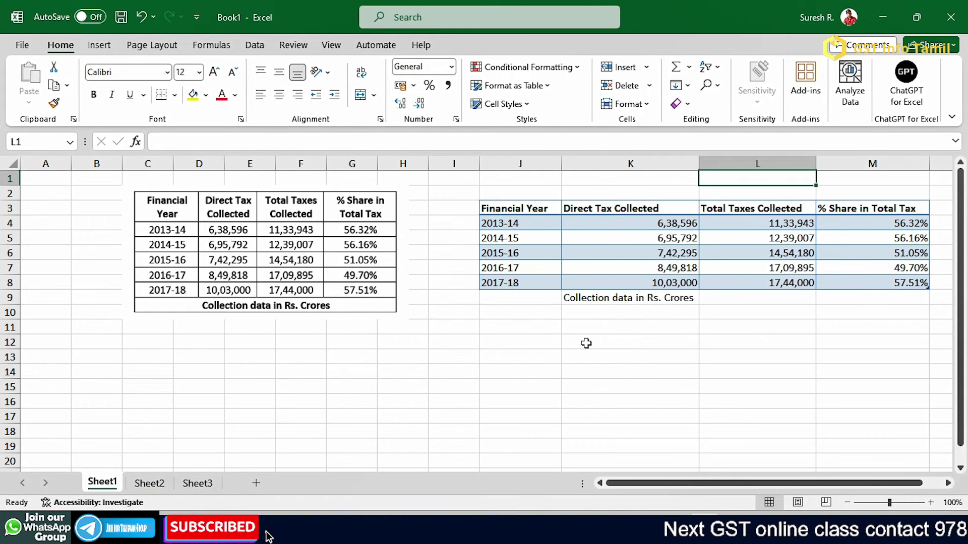
pyautogui.press('Right')
pyautogui.press('Right')
pyautogui.press('Left')
pyautogui.press('Left')
# Step: Move the 'Collection data in Rs. Crores' caption from K9 to J10
pyautogui.press('Left')
pyautogui.press('Down')
pyautogui.press('Down')
pyautogui.hotkey('ctrl', 'Down')
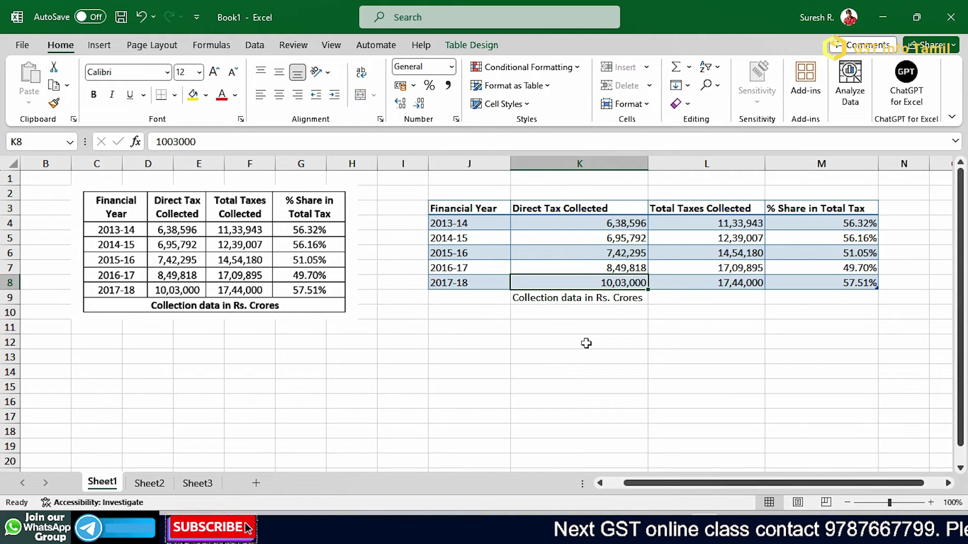
pyautogui.press('Down')
pyautogui.hotkey('ctrl', 'x')
pyautogui.press('Down')
pyautogui.press('Left')
pyautogui.hotkey('ctrl', 'v')
pyautogui.press('Right')
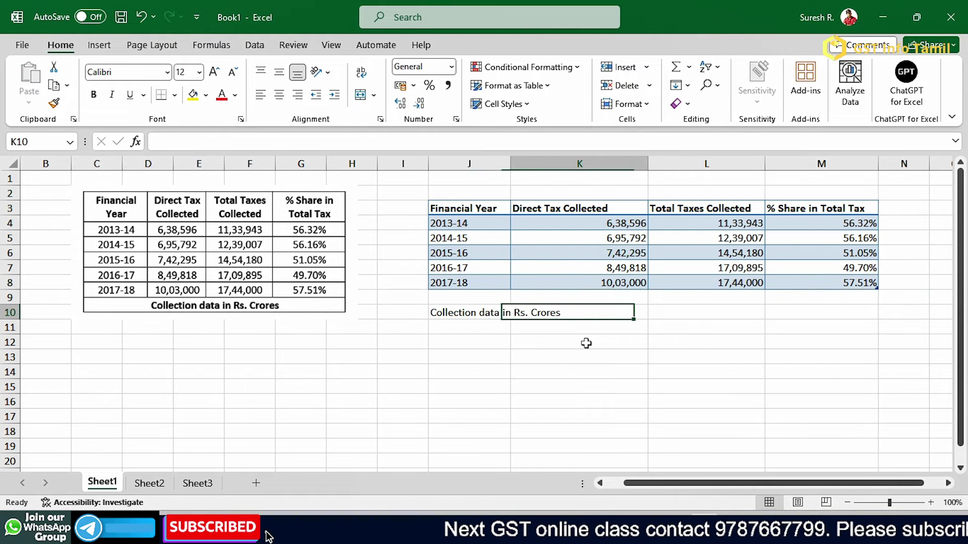
pyautogui.press('Up')
# Step: Add a totals row with AutoSum totals of 39,29,501 and 72,81,025
pyautogui.hotkey('alt', '=')
pyautogui.press('Return')
pyautogui.press('Up')
pyautogui.press('Right')
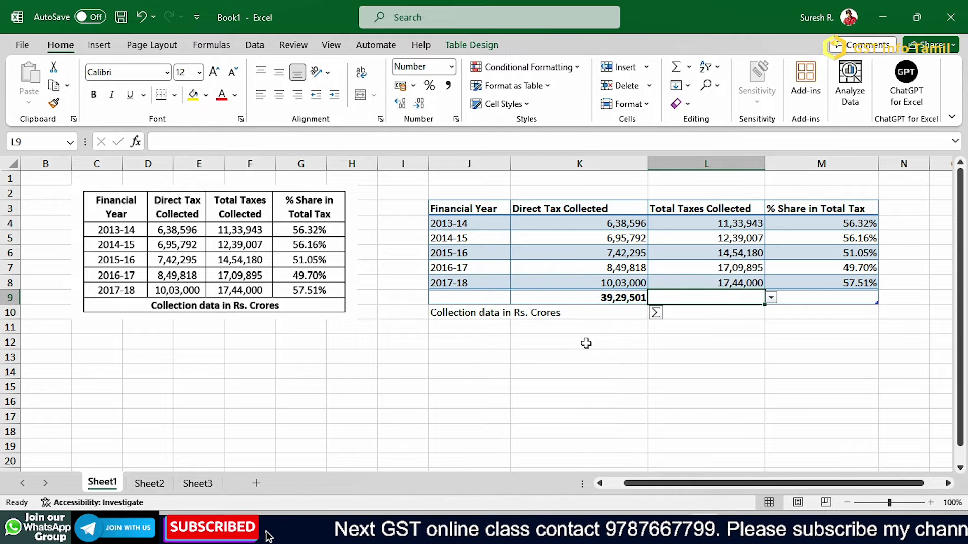
pyautogui.hotkey('alt', '=')
pyautogui.press('Return')
pyautogui.press('Down')
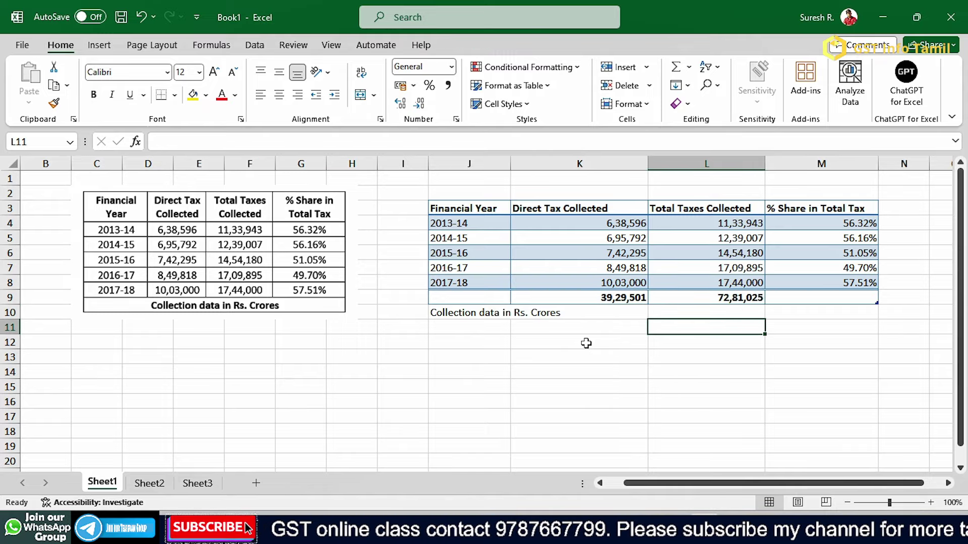
# Step: Check the values stored in the 2014-15 row of the table
pyautogui.press('Up')
pyautogui.press('Up')
pyautogui.press('Up')
pyautogui.press('Left')
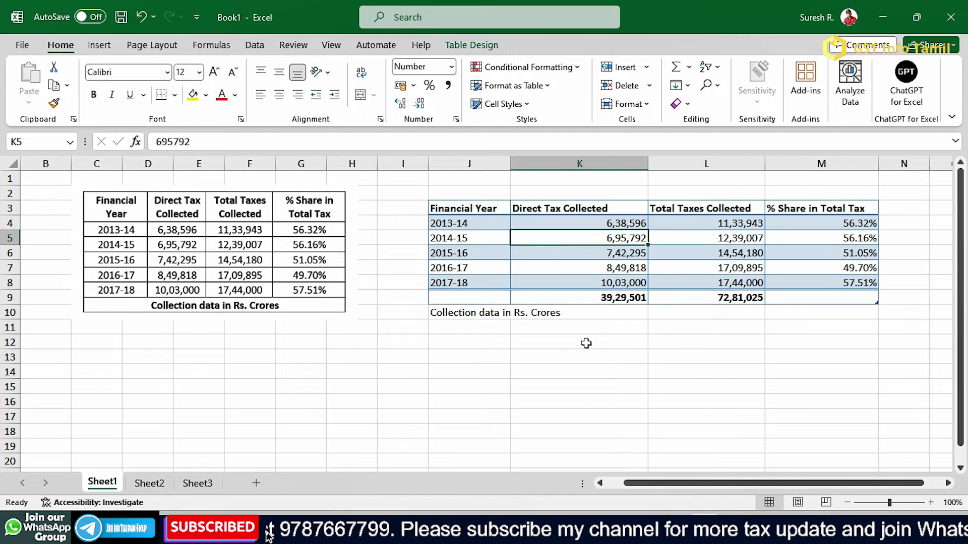
pyautogui.press('Right')
pyautogui.press('F2')
pyautogui.press('Escape')
pyautogui.press('Left')
pyautogui.press('Left')
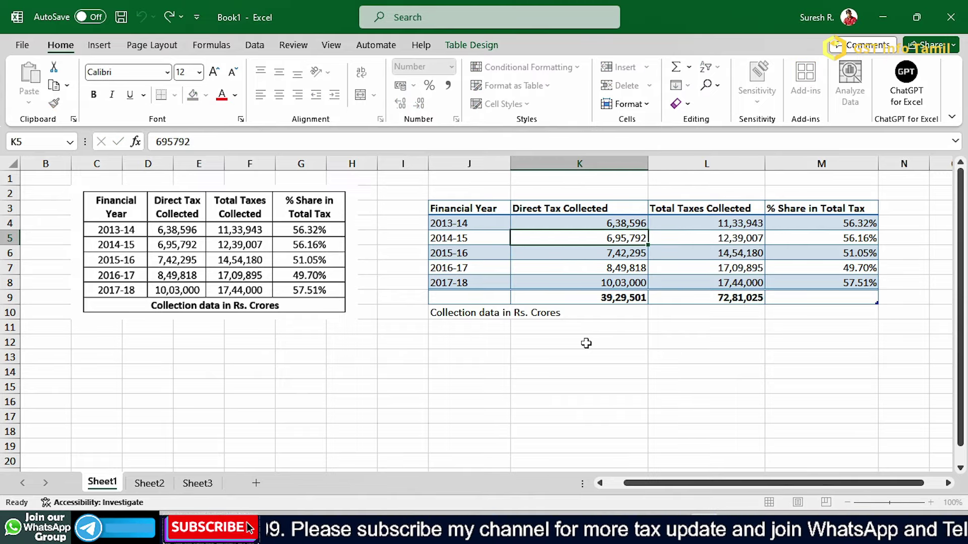
pyautogui.press('Right')
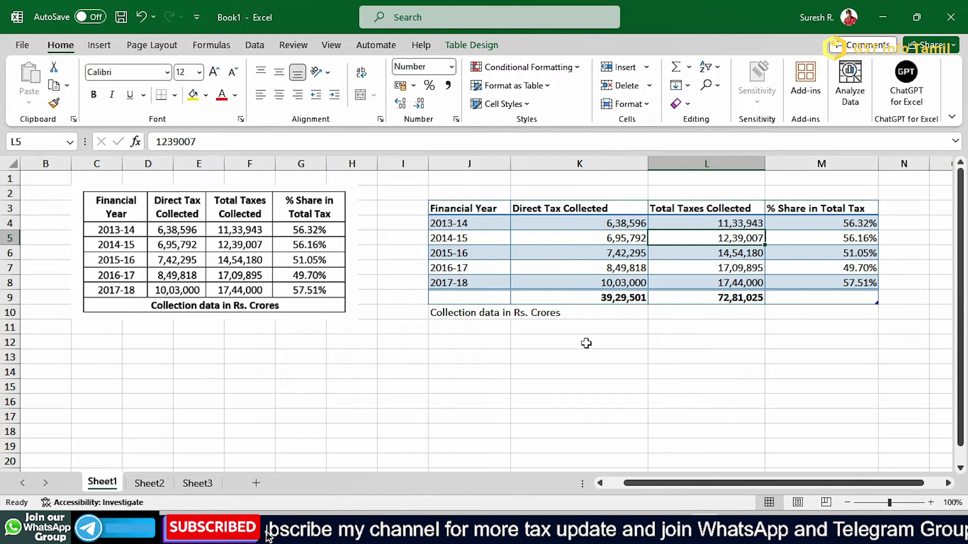
pyautogui.press('Right')
pyautogui.press('Left')
pyautogui.press('Left')
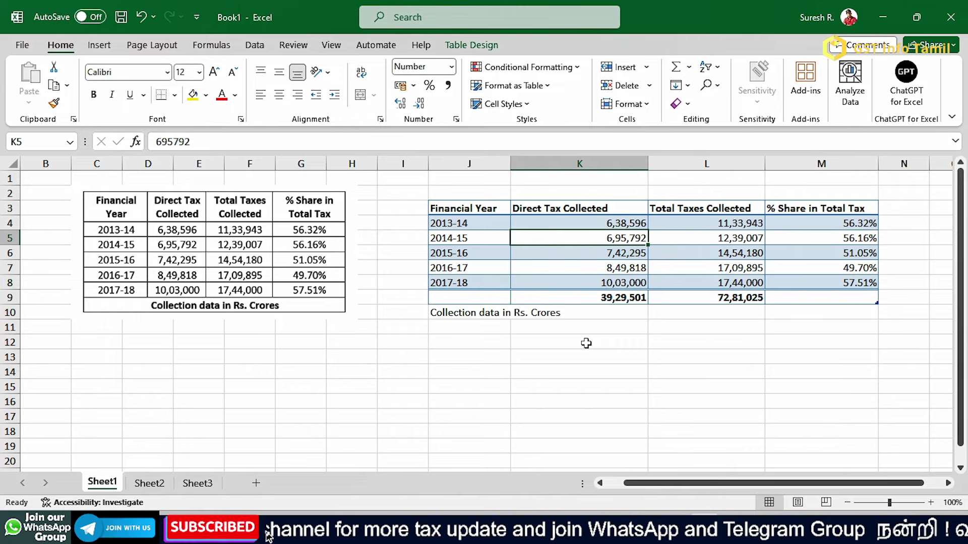
pyautogui.press('Left')
pyautogui.press('Left')
pyautogui.press('Left')
# Step: Select D13, make row 13 taller and widen column D
pyautogui.click(302, 354)
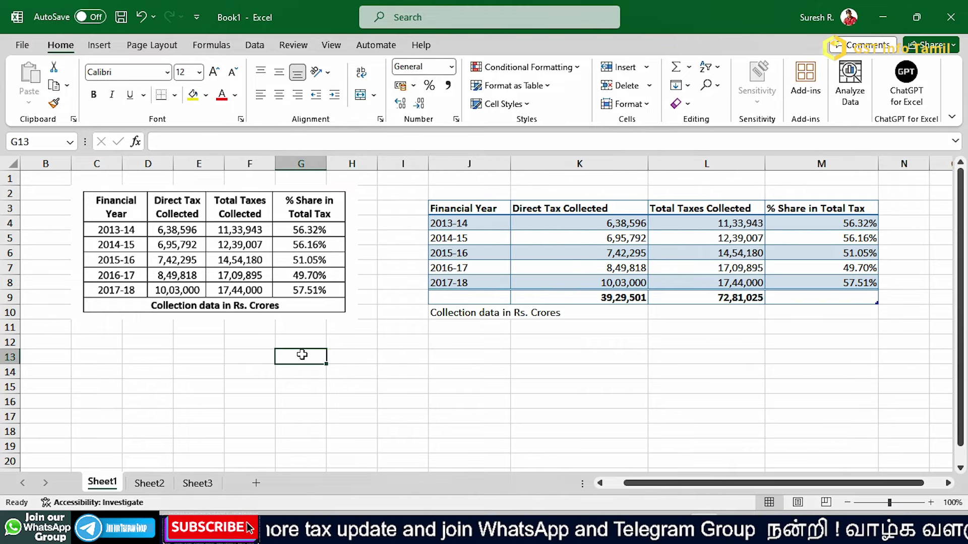
pyautogui.click(151, 356)
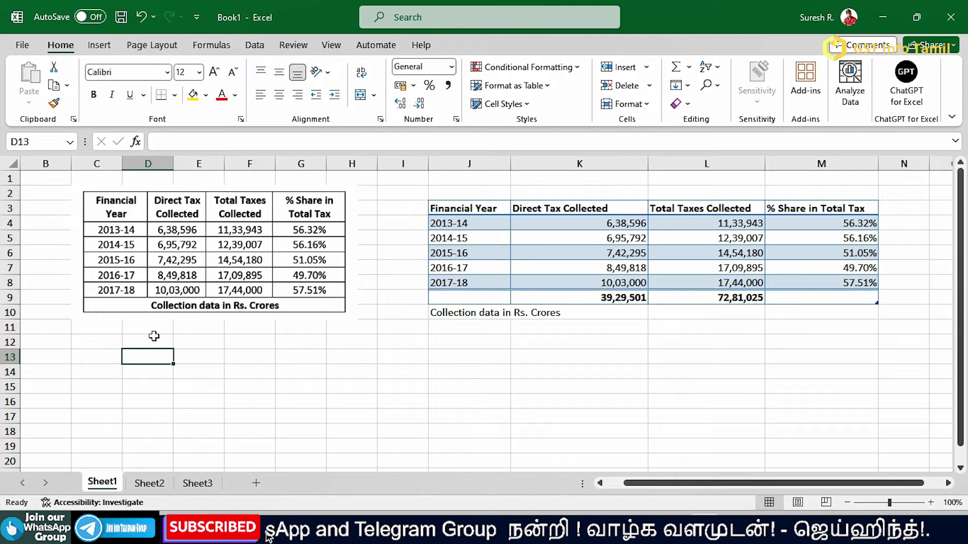
pyautogui.moveTo(12, 364); pyautogui.dragTo(13, 405)
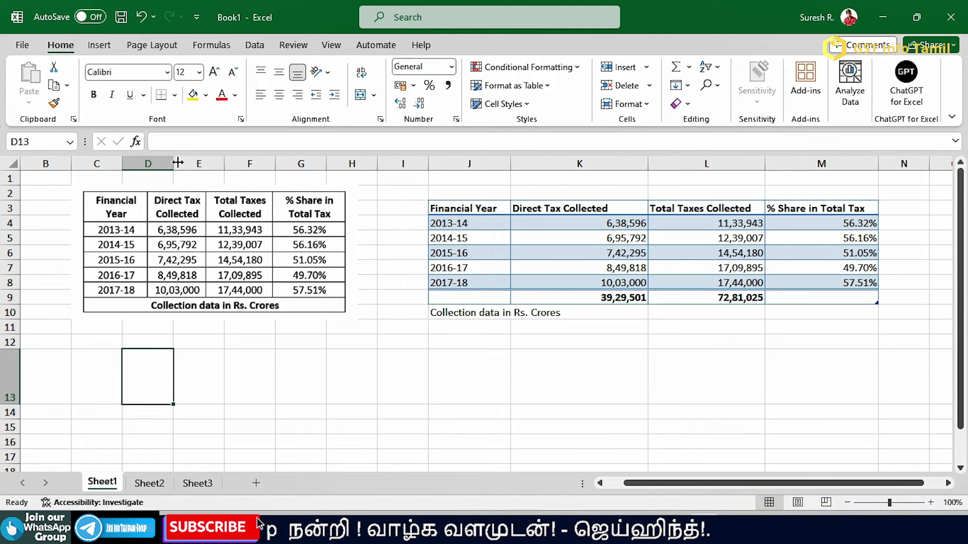
pyautogui.moveTo(174, 162); pyautogui.dragTo(238, 162)
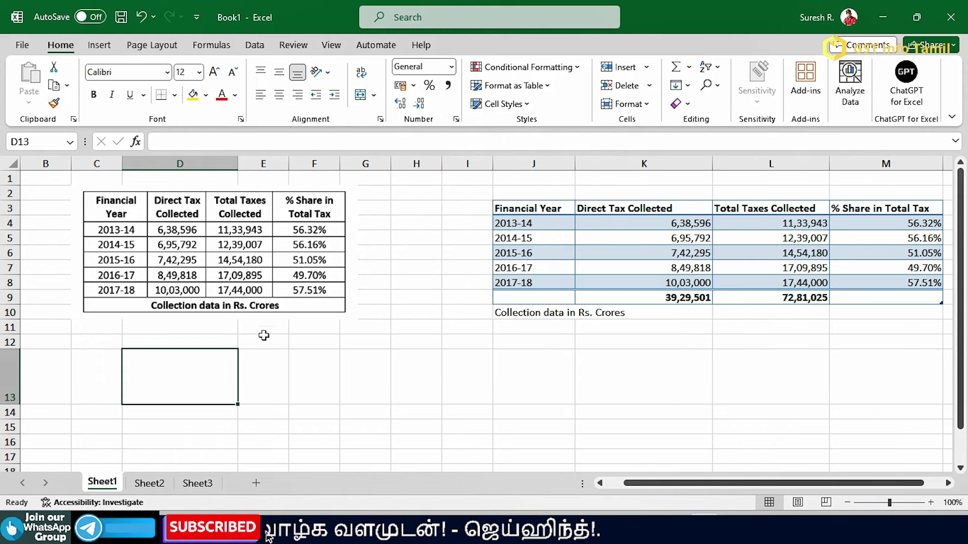
# Step: Put the DATA IMAGE file from this device into cell D13 with Place in Cell
pyautogui.click(99, 45)
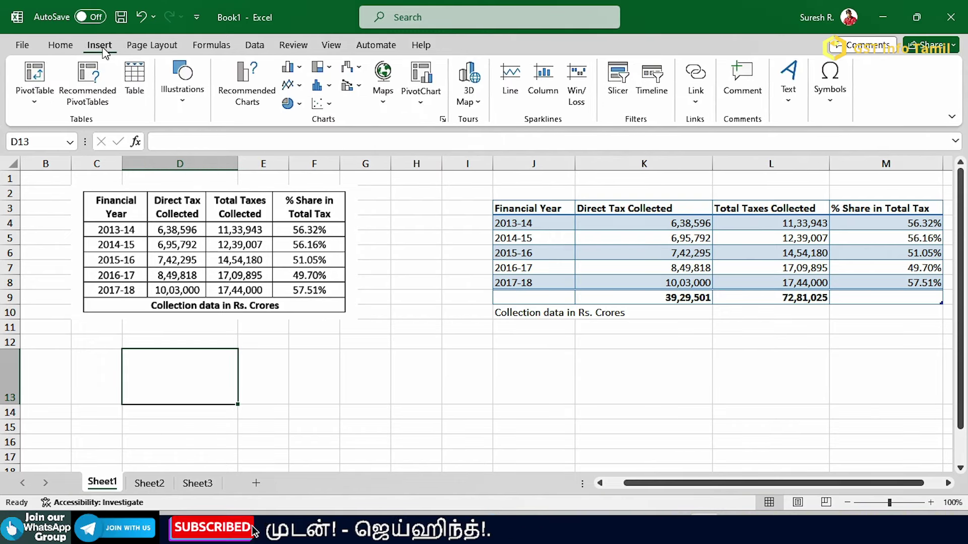
pyautogui.click(182, 96)
pyautogui.click(179, 169)
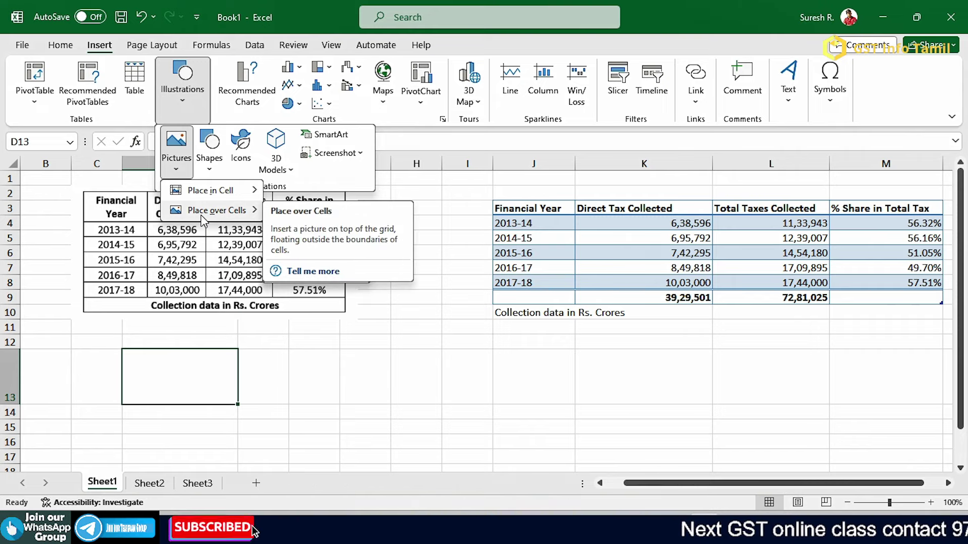
pyautogui.moveTo(210, 191)
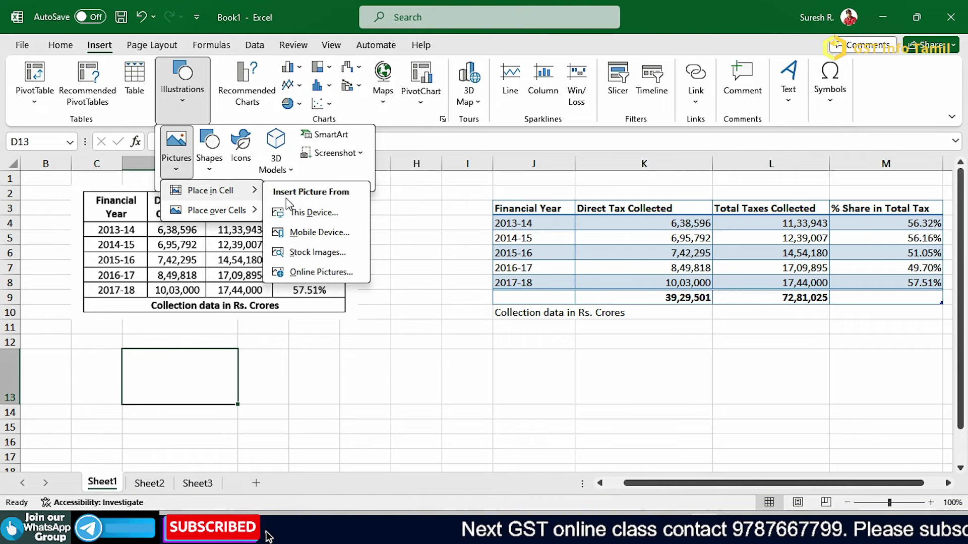
pyautogui.click(315, 212)
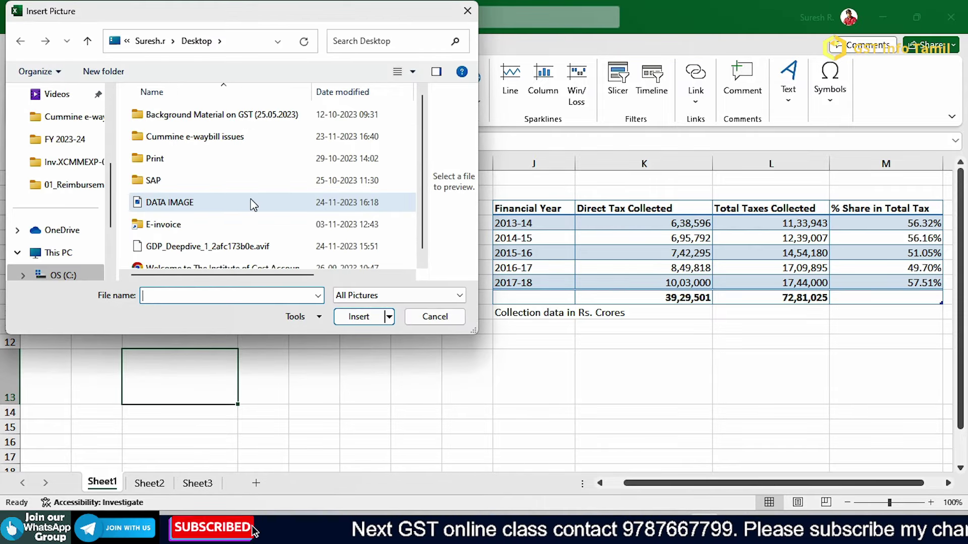
pyautogui.doubleClick(190, 204)
pyautogui.click(306, 350)
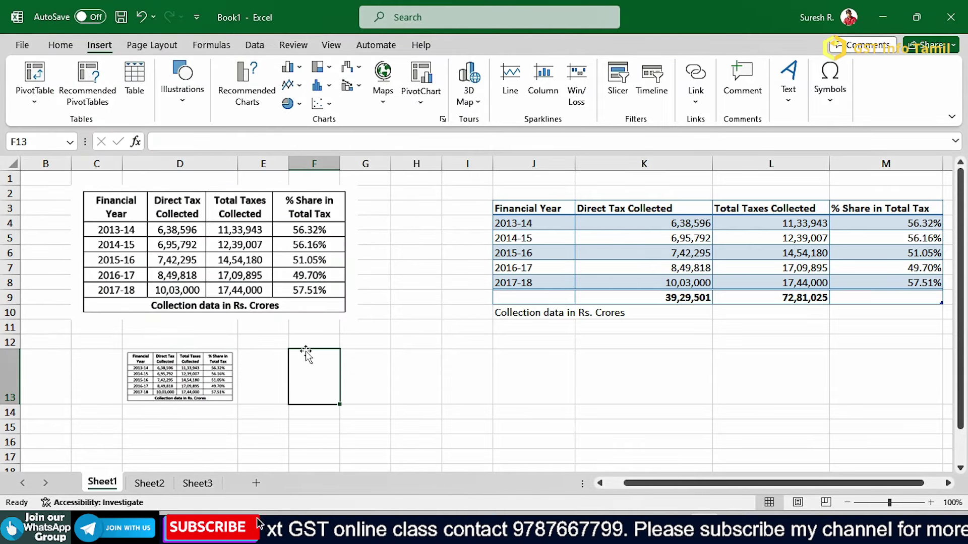
pyautogui.click(152, 383)
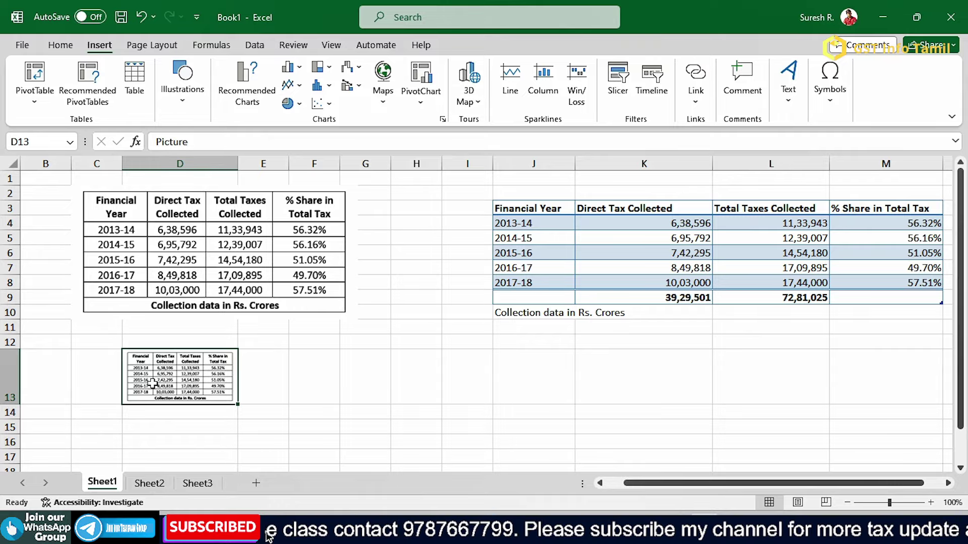
pyautogui.keyDown('ctrl'); pyautogui.scroll(10, 153, 383); pyautogui.keyUp('ctrl')
pyautogui.keyDown('ctrl'); pyautogui.scroll(8, 152, 383); pyautogui.keyUp('ctrl')
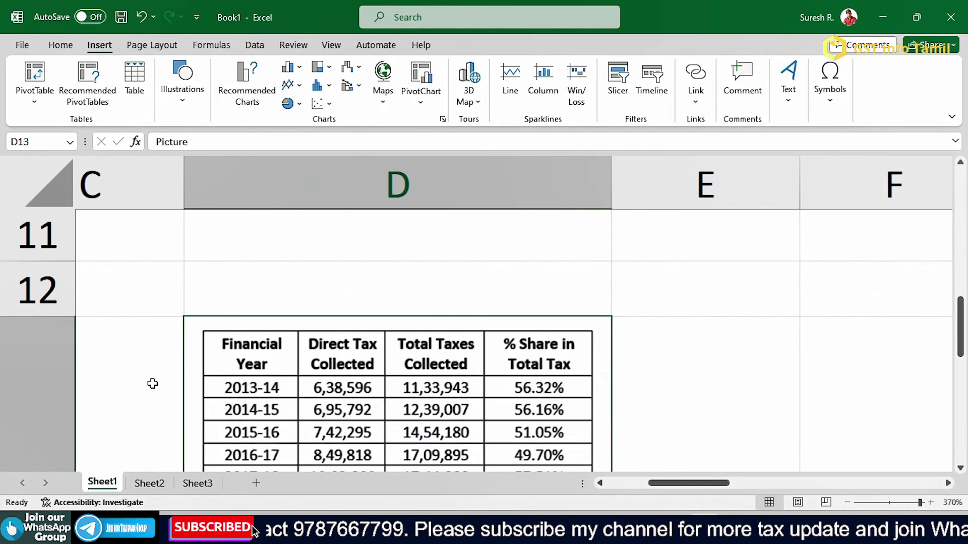
pyautogui.scroll(-2, 461, 373)
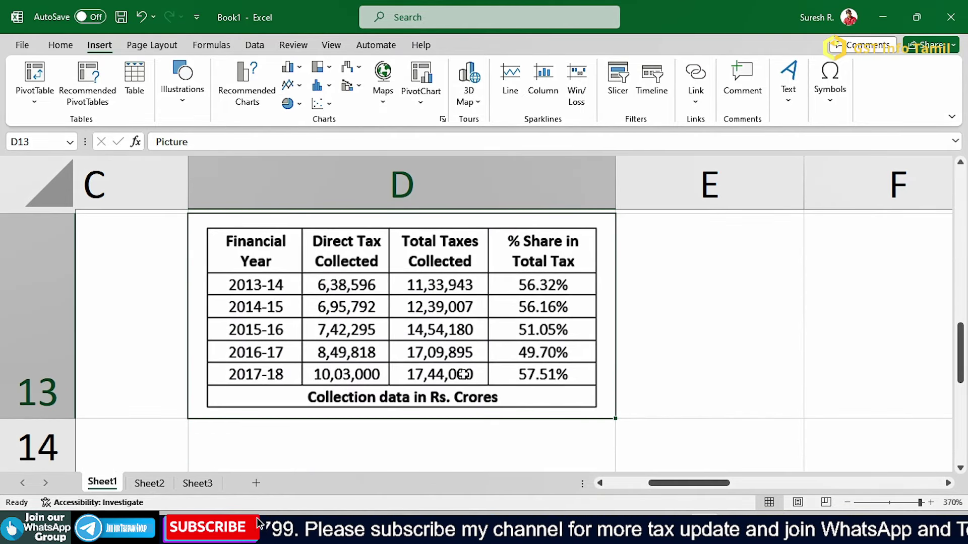
pyautogui.keyDown('ctrl'); pyautogui.scroll(-5, 464, 374); pyautogui.keyUp('ctrl')
pyautogui.keyDown('ctrl'); pyautogui.scroll(-5, 464, 374); pyautogui.keyUp('ctrl')
pyautogui.keyDown('ctrl'); pyautogui.scroll(-5, 463, 374); pyautogui.keyUp('ctrl')
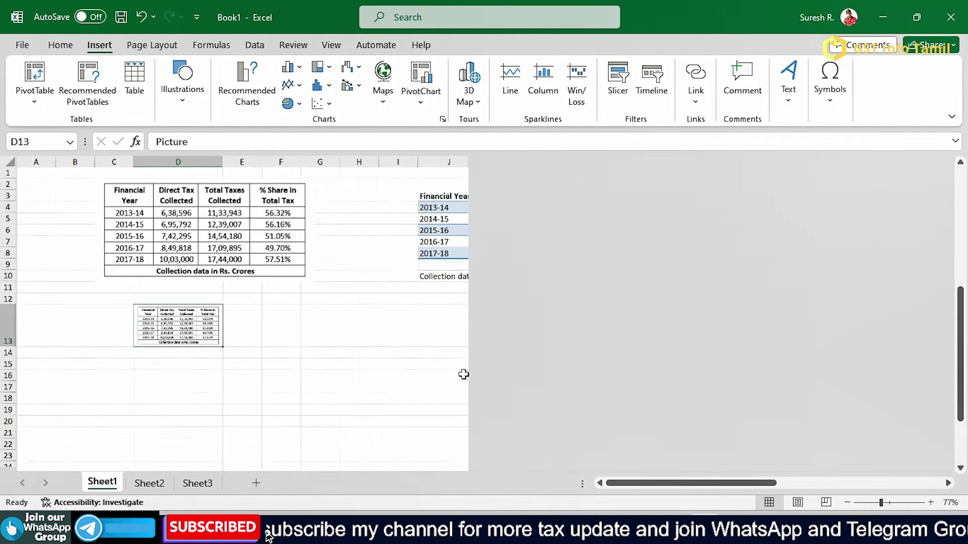
pyautogui.keyDown('ctrl'); pyautogui.scroll(-3, 408, 362); pyautogui.keyUp('ctrl')
pyautogui.click(408, 362)
pyautogui.keyDown('ctrl'); pyautogui.scroll(1, 408, 361); pyautogui.keyUp('ctrl')
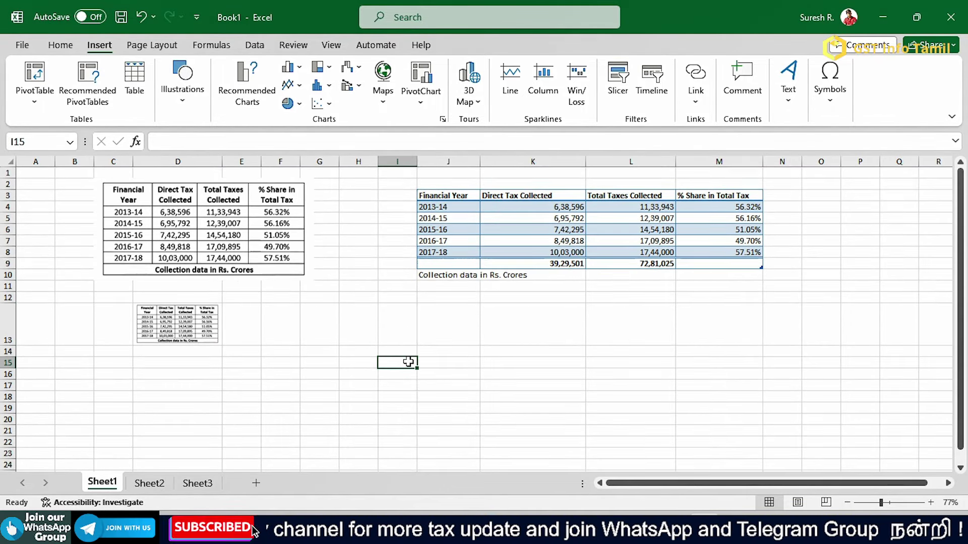
pyautogui.keyDown('ctrl'); pyautogui.scroll(1, 408, 362); pyautogui.keyUp('ctrl')
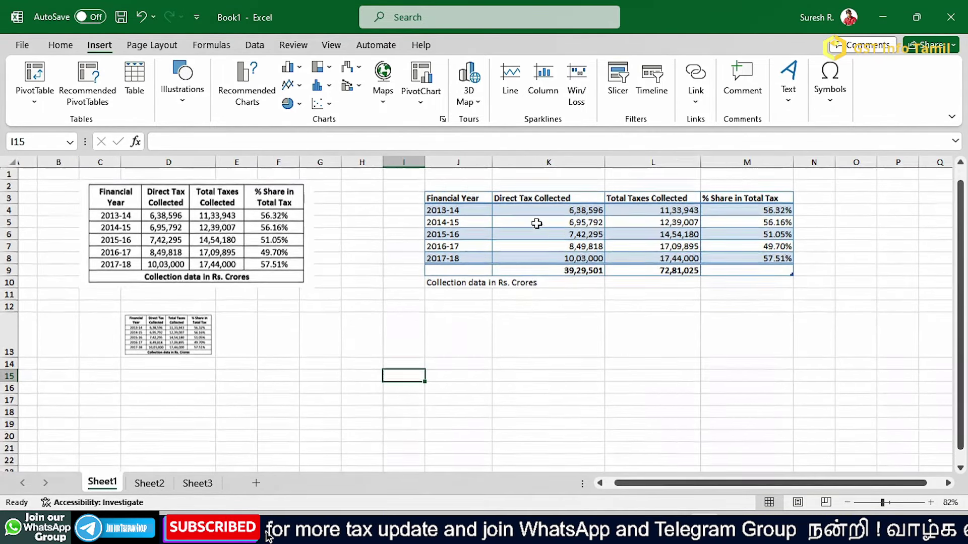
pyautogui.click(433, 307)
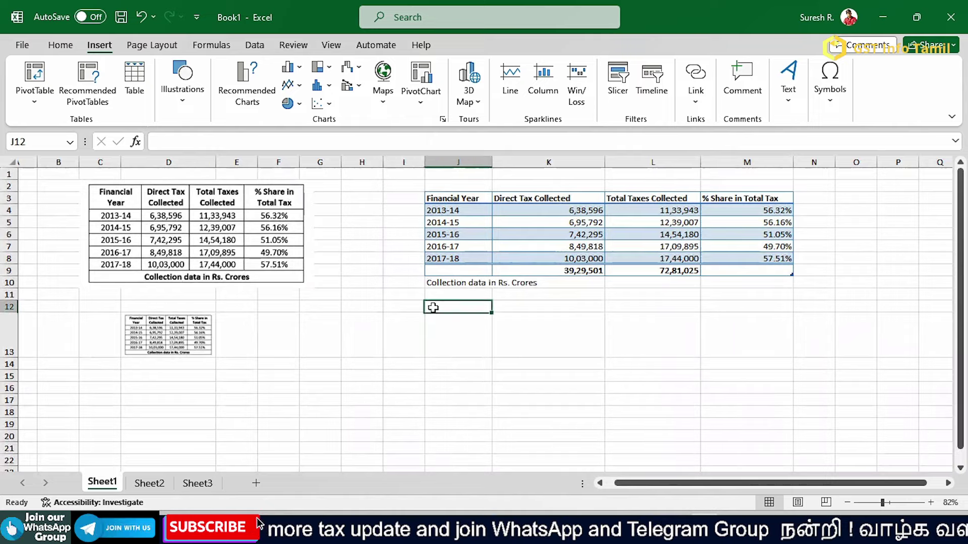
pyautogui.click(482, 206)
pyautogui.press('Left')
pyautogui.press('Left')
pyautogui.press('Left')
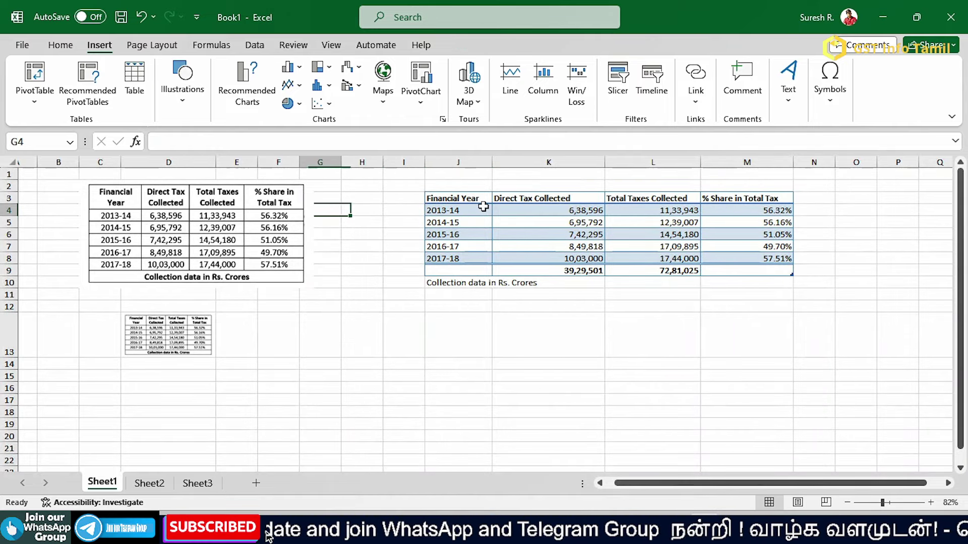
pyautogui.press('Left')
pyautogui.press('Left')
pyautogui.press('Right')
pyautogui.press('Right')
pyautogui.press('Right')
pyautogui.click(312, 209)
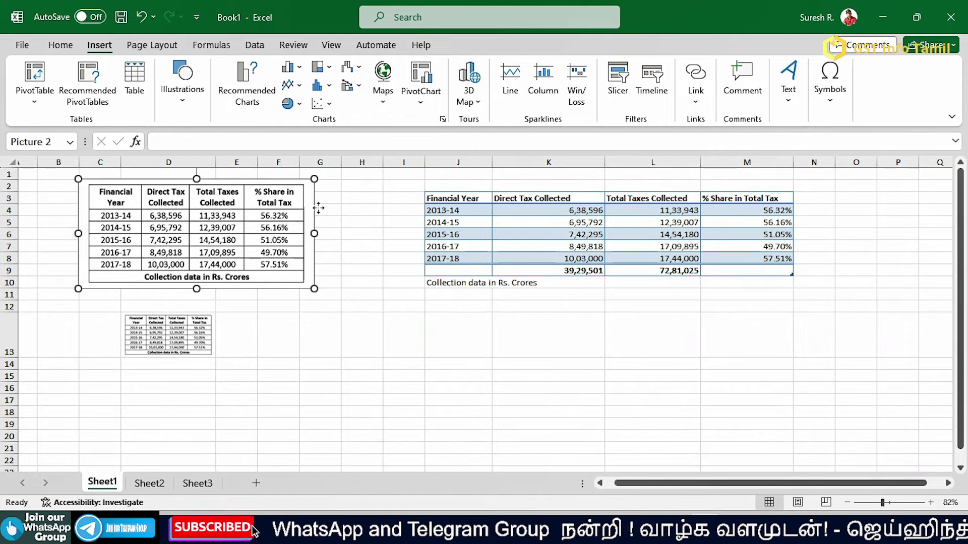
pyautogui.click(551, 230)
pyautogui.click(625, 231)
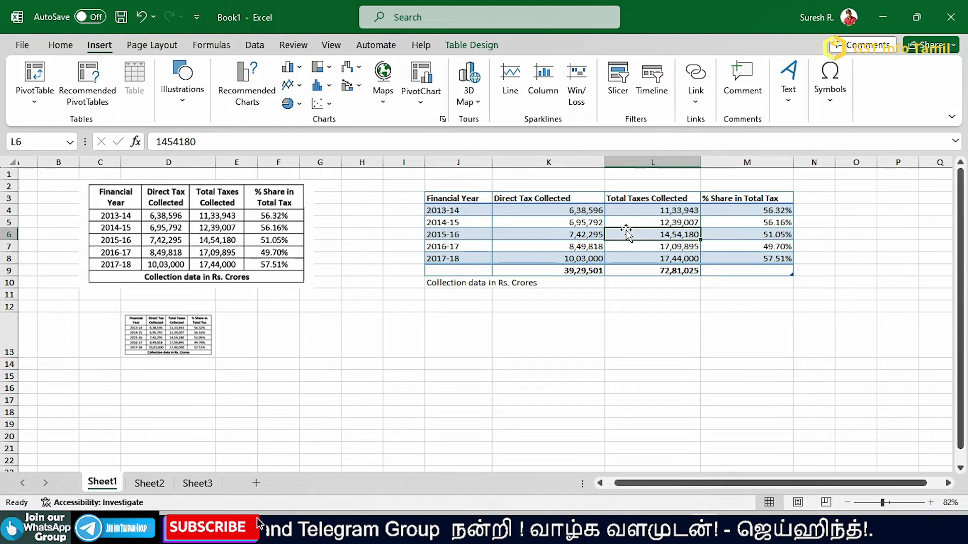
pyautogui.click(321, 282)
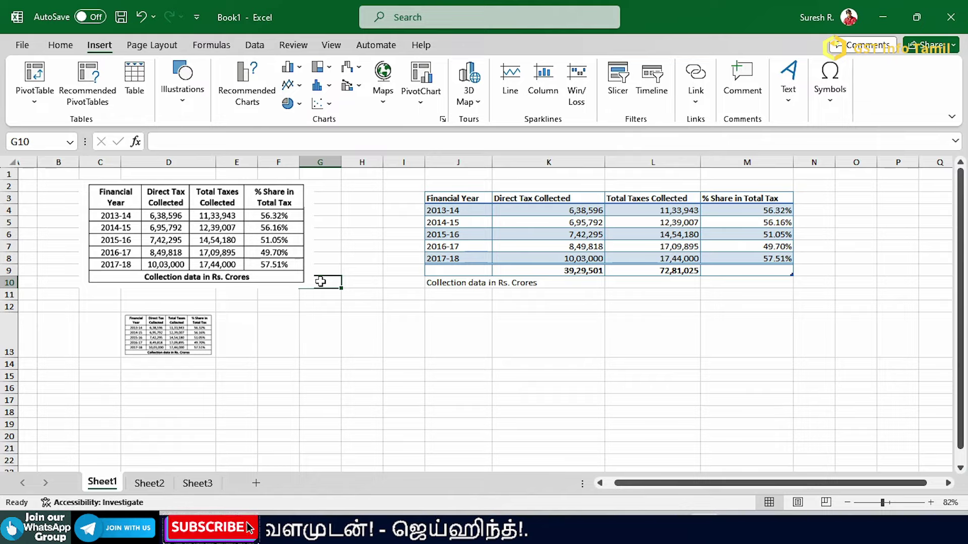
pyautogui.keyDown('ctrl'); pyautogui.scroll(2, 321, 281); pyautogui.keyUp('ctrl')
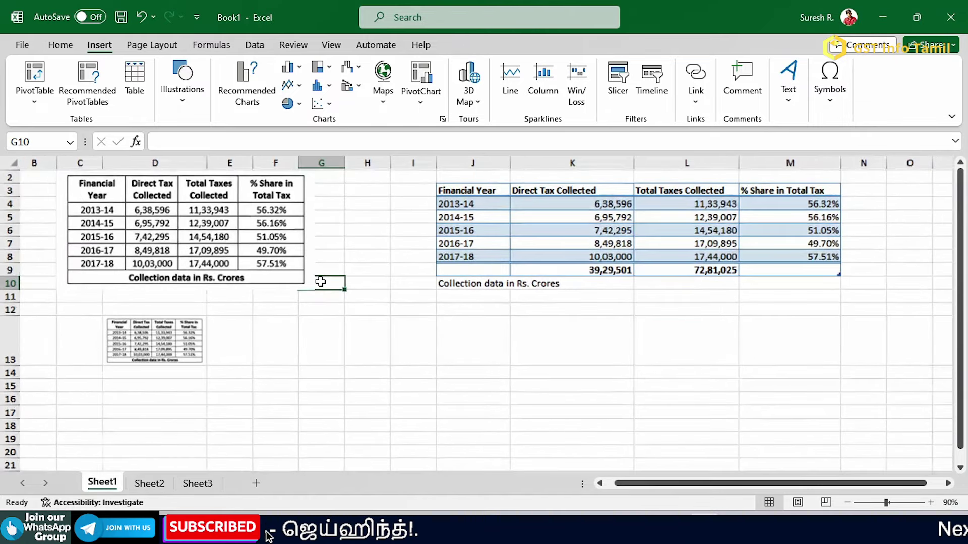
pyautogui.click(321, 282)
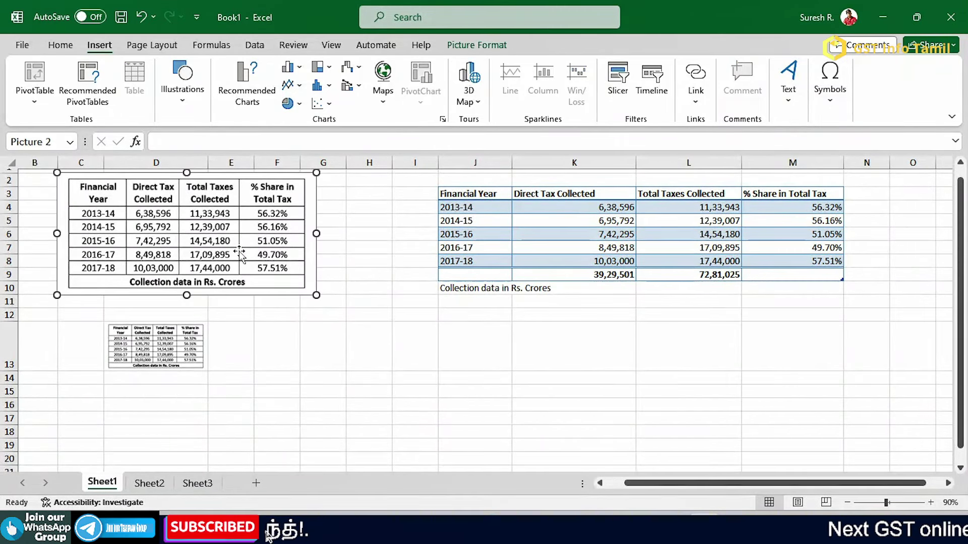
pyautogui.click(350, 253)
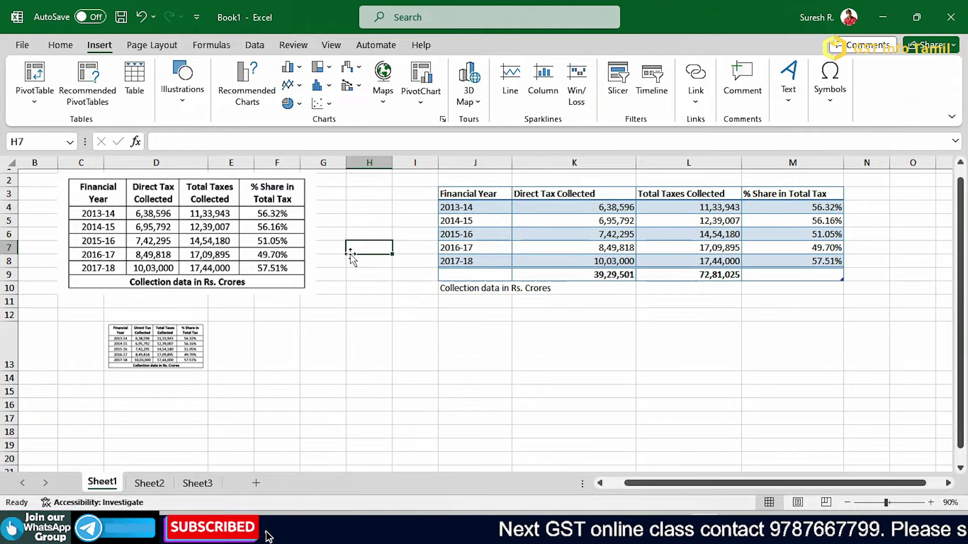
pyautogui.click(467, 348)
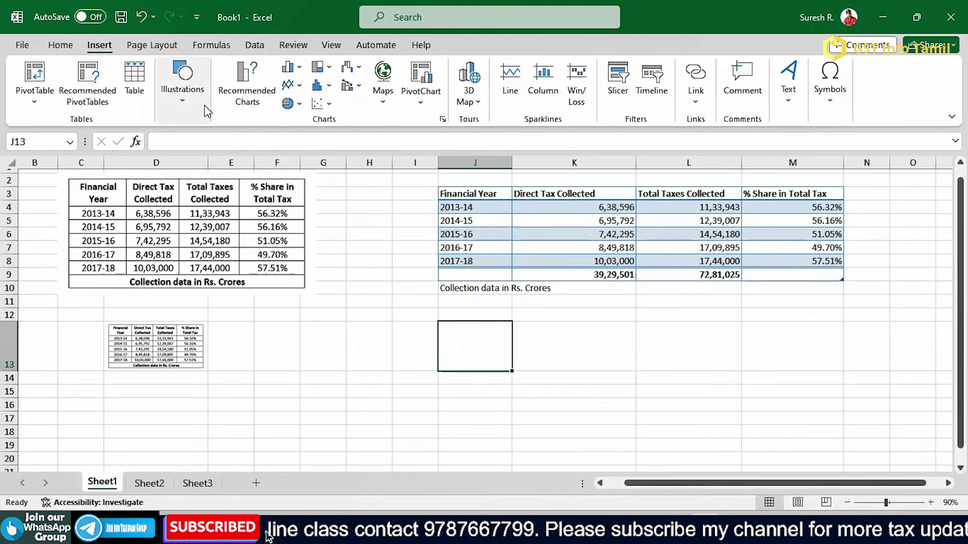
# Step: Insert the astronaut model from the Space category of Stock 3D Models
pyautogui.click(182, 81)
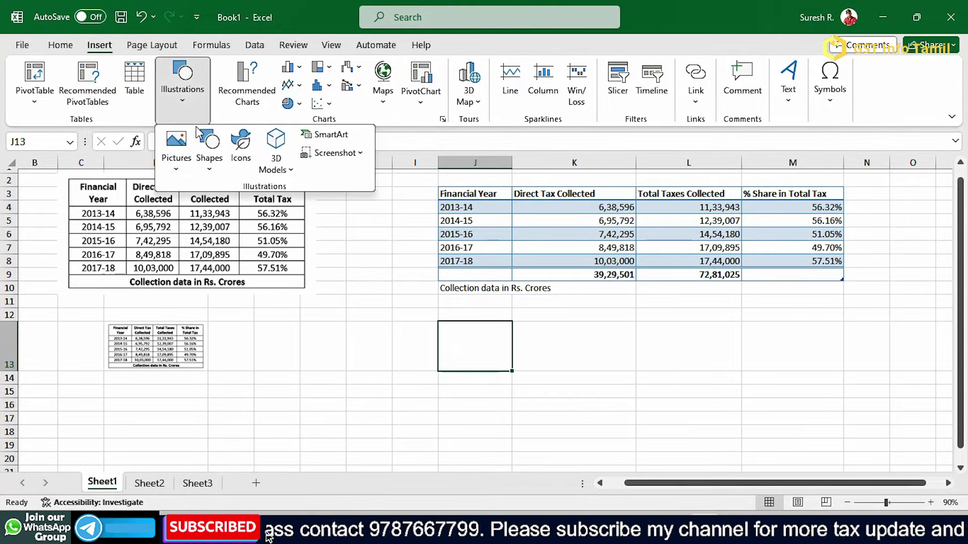
pyautogui.click(289, 171)
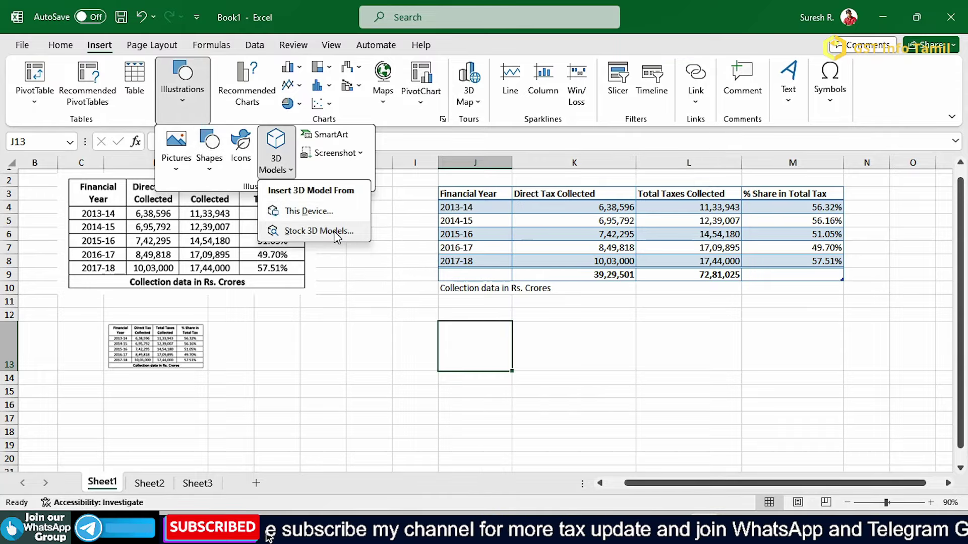
pyautogui.click(319, 231)
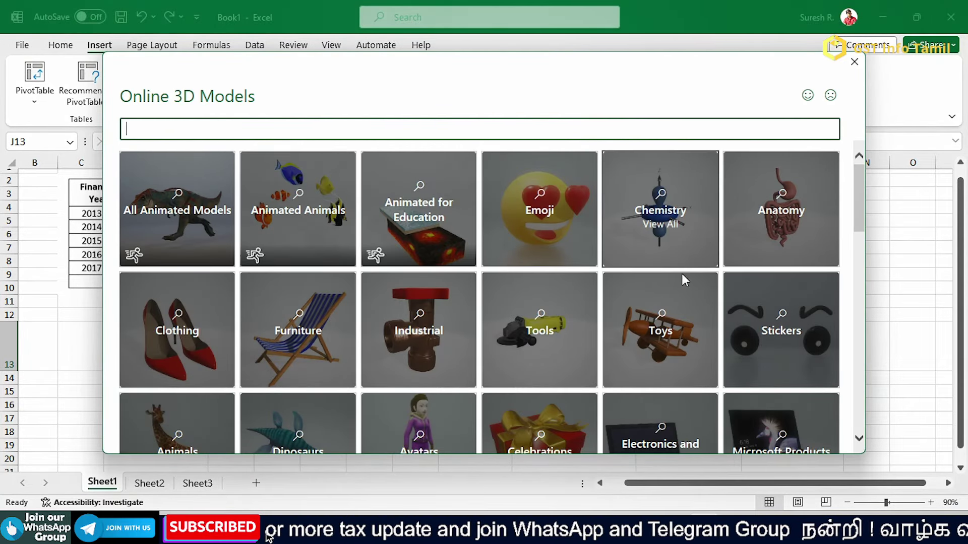
pyautogui.scroll(-4, 592, 367)
pyautogui.scroll(-4, 592, 369)
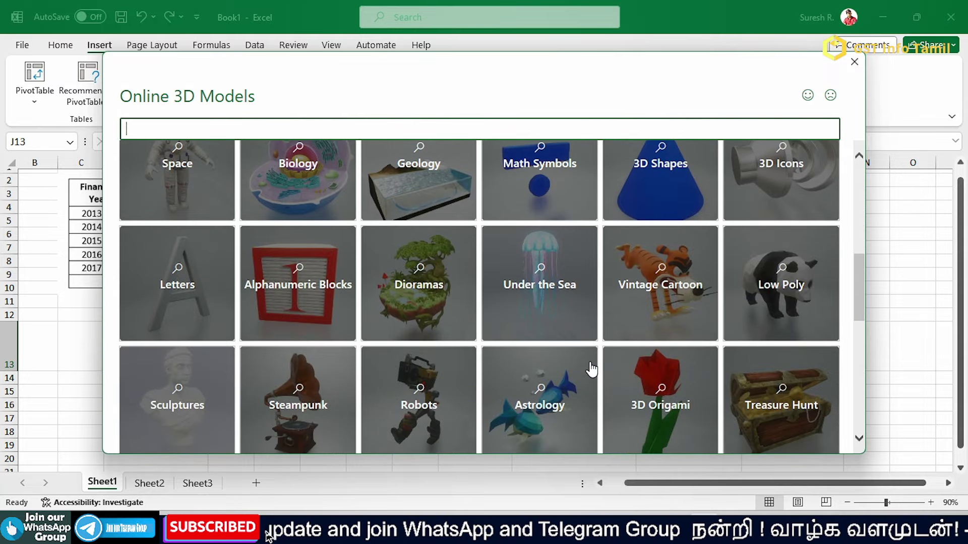
pyautogui.click(178, 177)
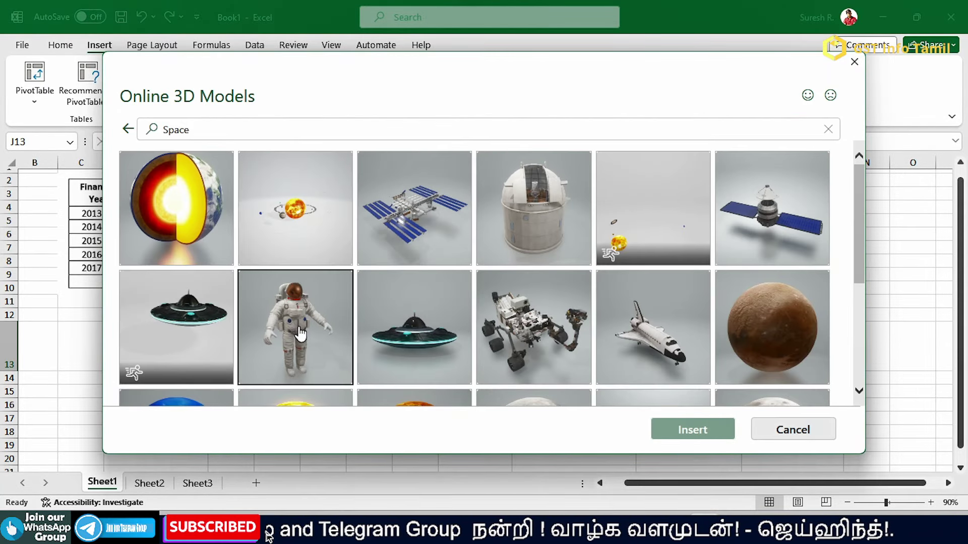
pyautogui.click(284, 329)
pyautogui.click(673, 428)
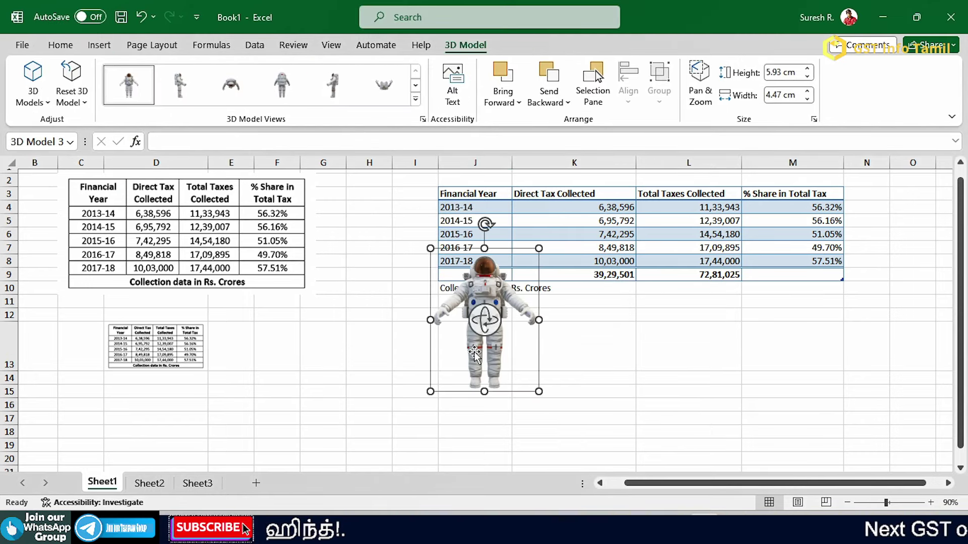
# Step: Move the astronaut model left to columns G–H between the tables
pyautogui.moveTo(492, 275); pyautogui.dragTo(391, 321)
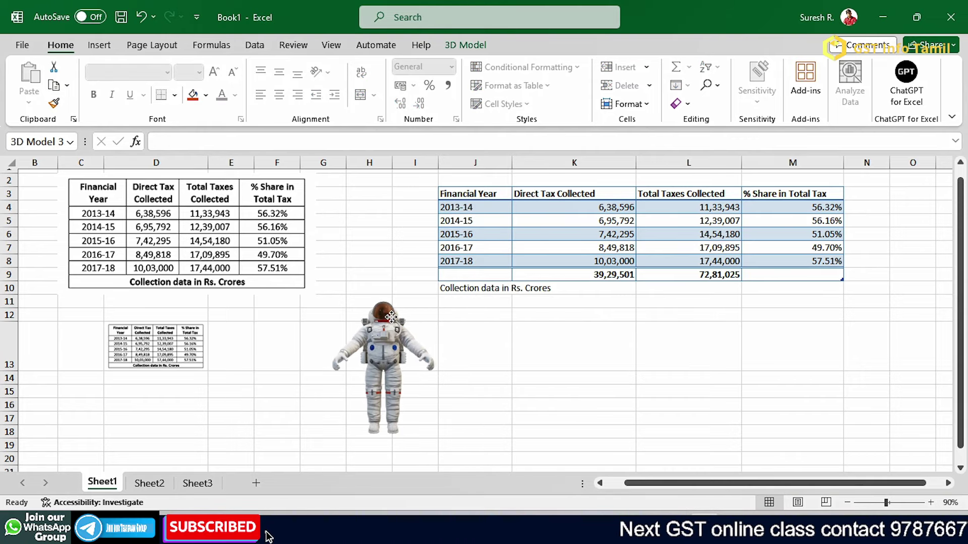
pyautogui.moveTo(377, 366); pyautogui.dragTo(365, 365)
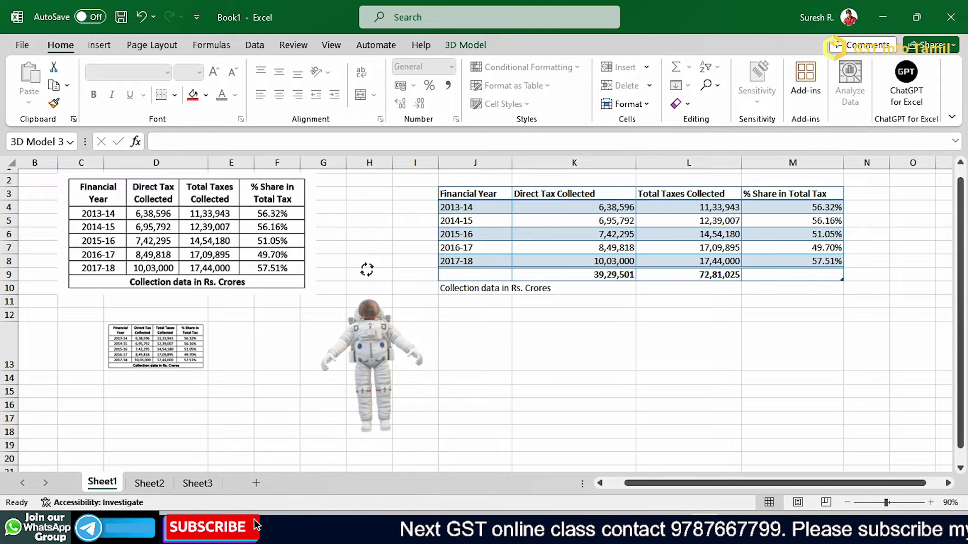
pyautogui.moveTo(373, 268); pyautogui.dragTo(373, 272)
pyautogui.moveTo(370, 369); pyautogui.dragTo(371, 370)
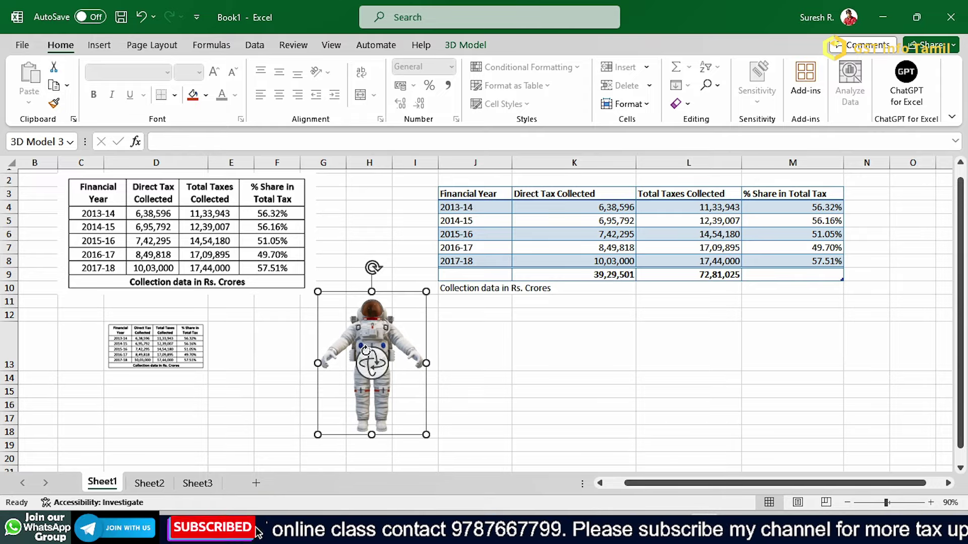
pyautogui.moveTo(473, 377); pyautogui.dragTo(521, 377)
pyautogui.click(504, 338)
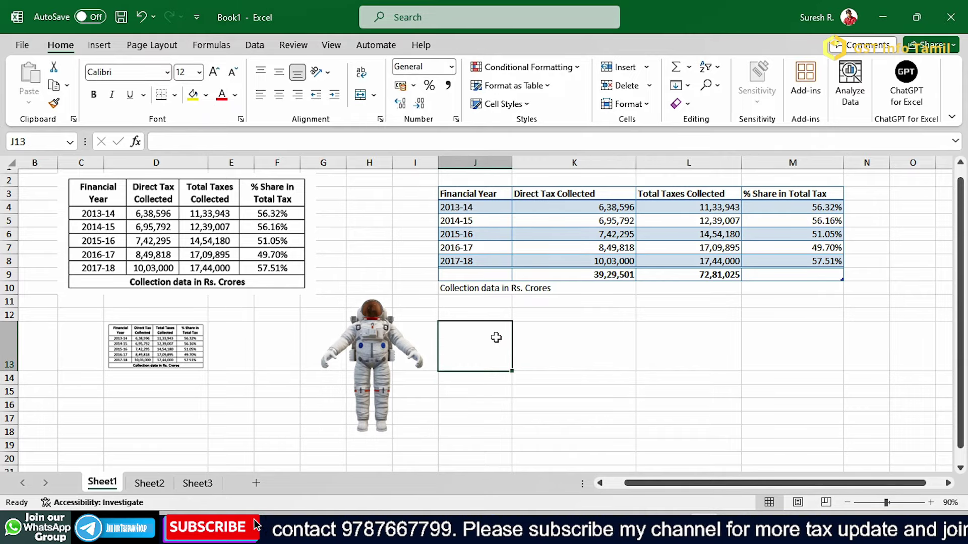
# Step: Rotate the astronaut to a new forward-facing angle, then deselect it
pyautogui.click(376, 308)
pyautogui.moveTo(367, 355); pyautogui.dragTo(388, 363)
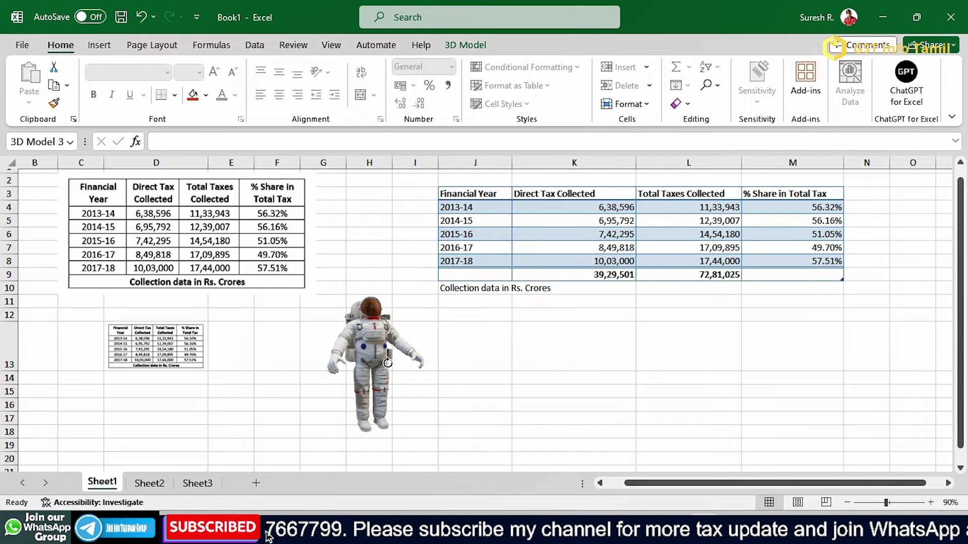
pyautogui.moveTo(477, 354); pyautogui.dragTo(336, 356)
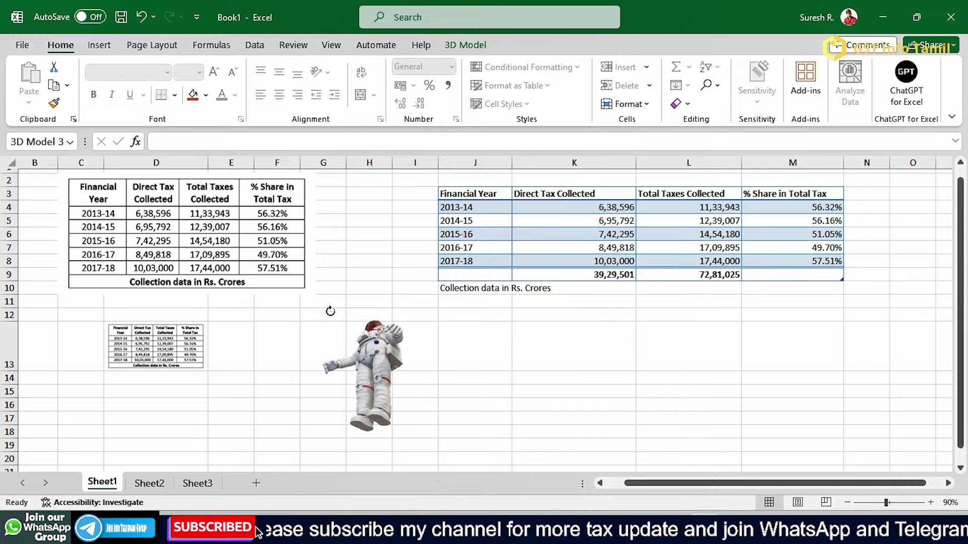
pyautogui.moveTo(377, 398); pyautogui.dragTo(307, 374)
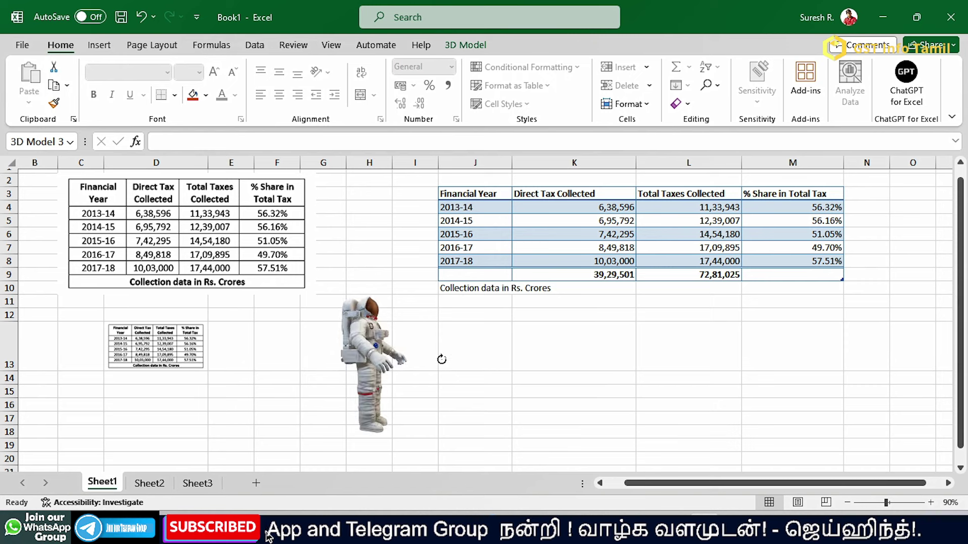
pyautogui.click(470, 343)
pyautogui.click(99, 45)
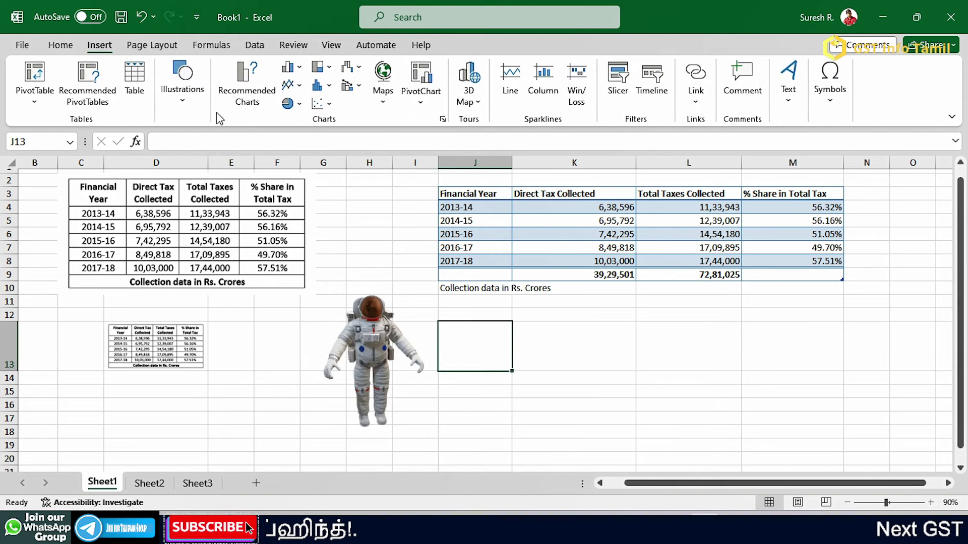
# Step: Insert the Shiba dog from the Animals category of Stock 3D Models
pyautogui.click(181, 98)
pyautogui.click(274, 170)
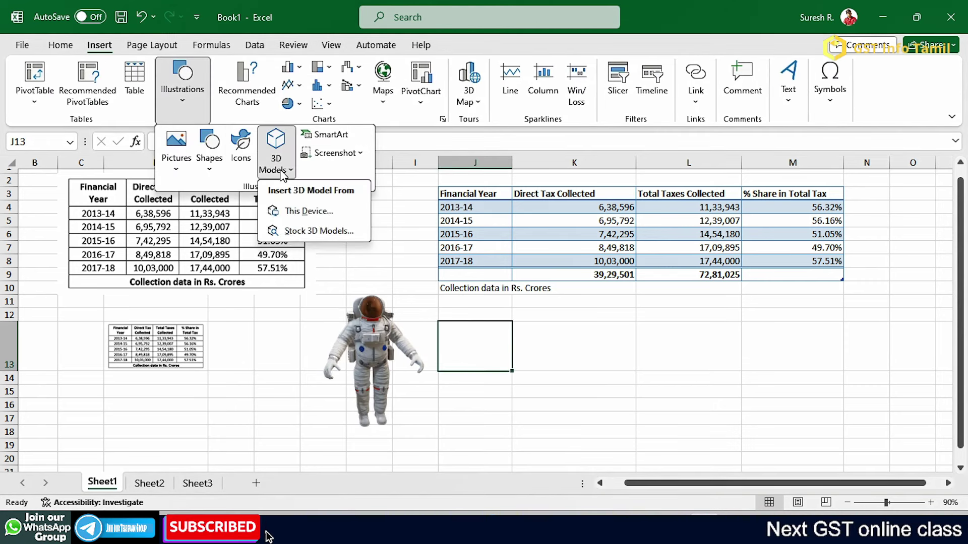
pyautogui.click(329, 232)
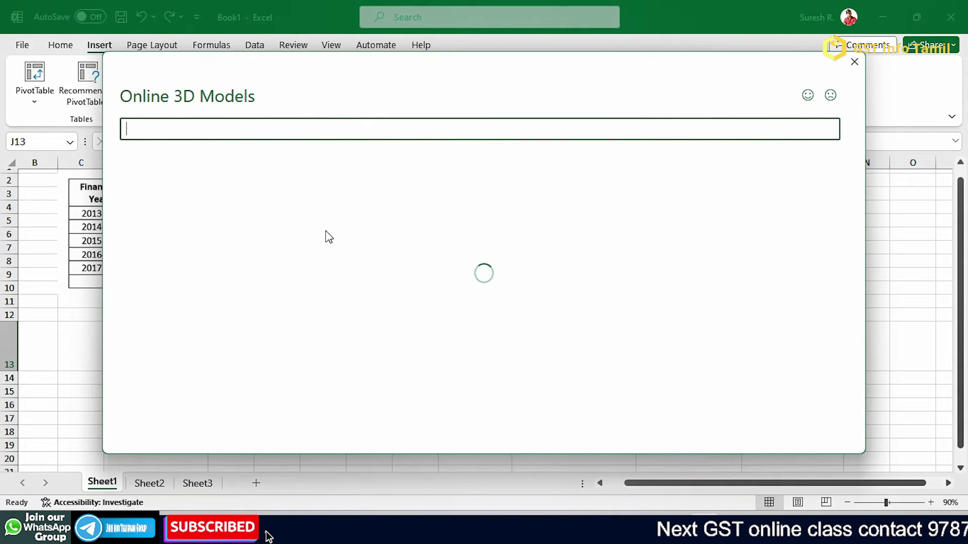
pyautogui.scroll(-3, 403, 303)
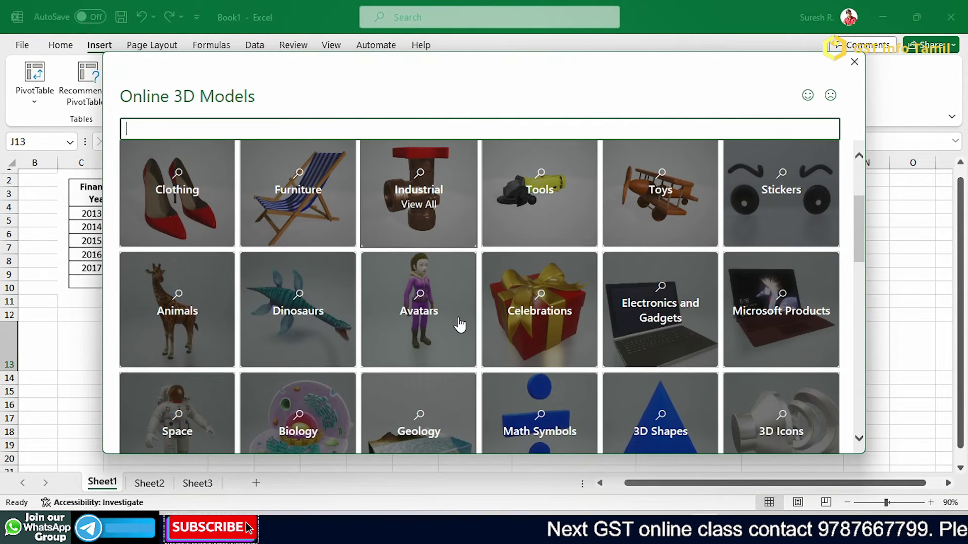
pyautogui.click(207, 308)
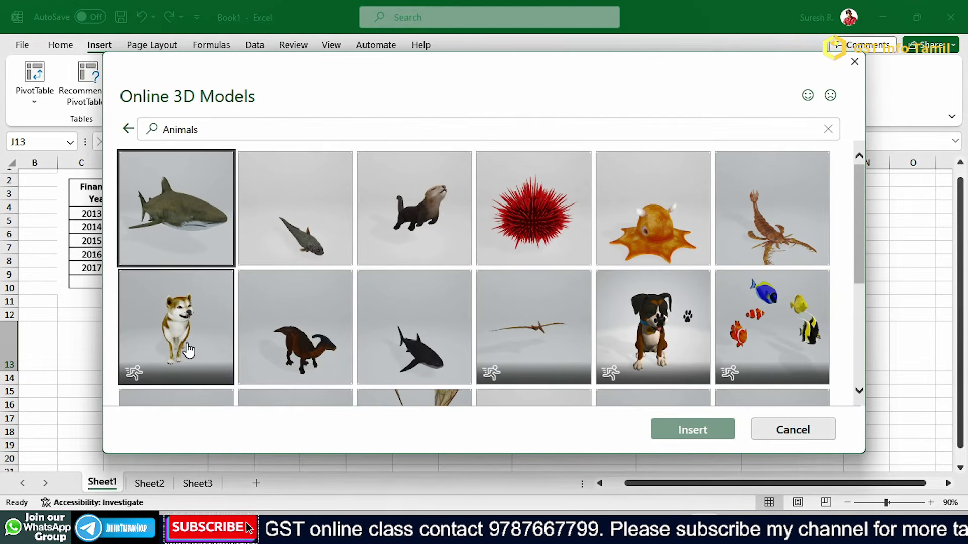
pyautogui.click(188, 349)
pyautogui.click(699, 435)
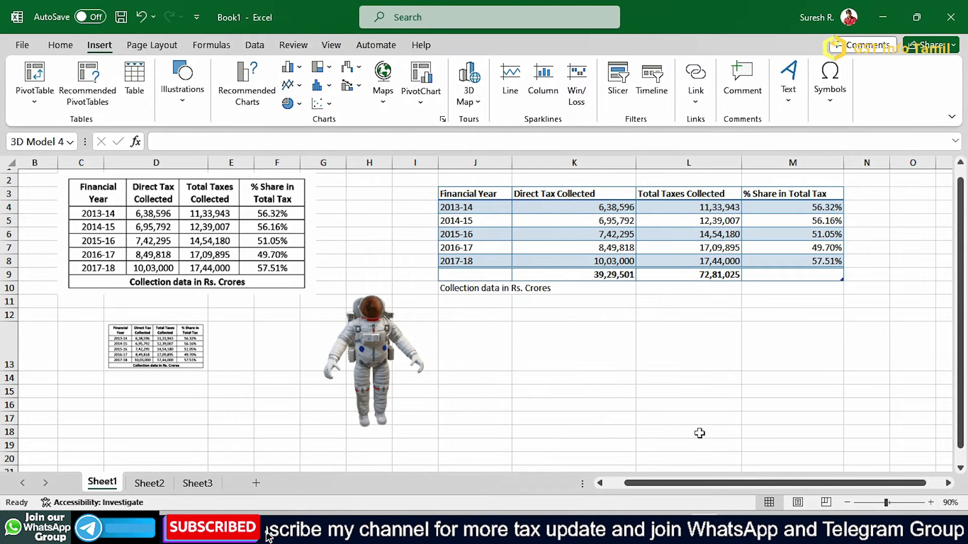
# Step: Move the dog model beside the astronaut under the formatted table
pyautogui.click(637, 385)
pyautogui.moveTo(482, 286); pyautogui.dragTo(500, 331)
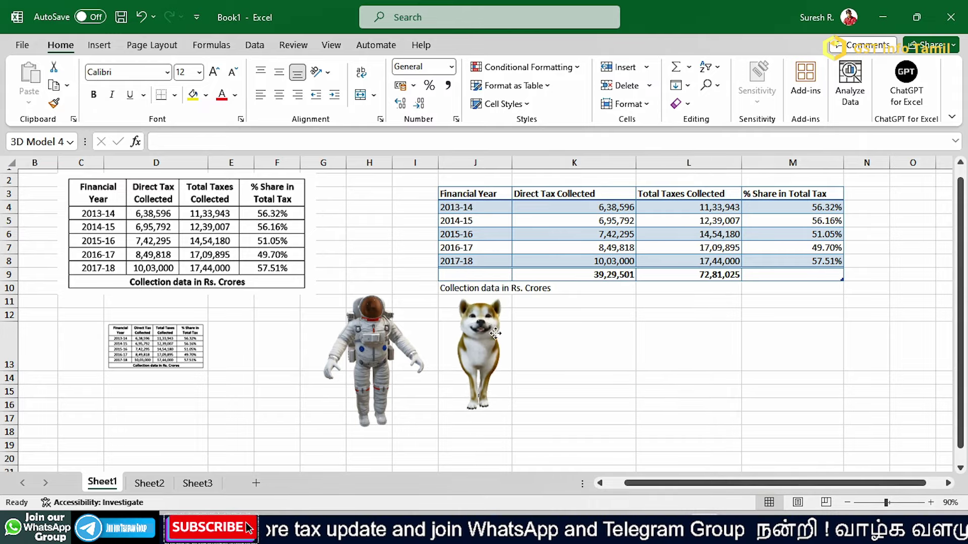
pyautogui.click(598, 365)
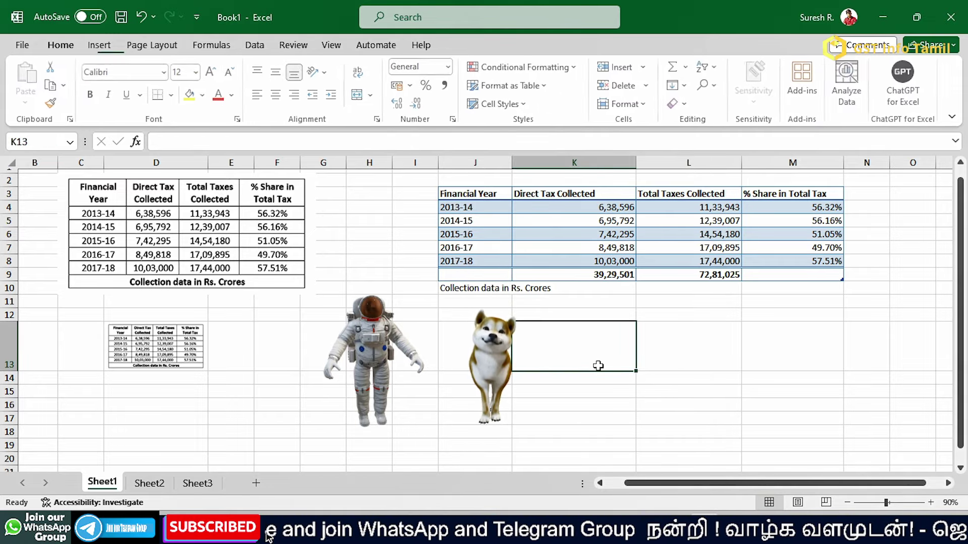
pyautogui.moveTo(477, 354)
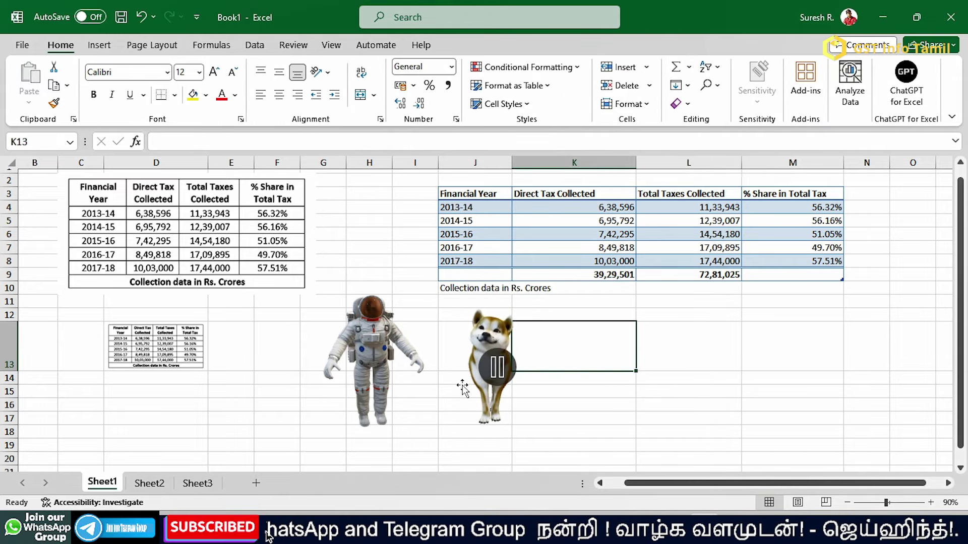
# Step: Rotate the dog model with its 3D control to turn it sideways
pyautogui.click(463, 389)
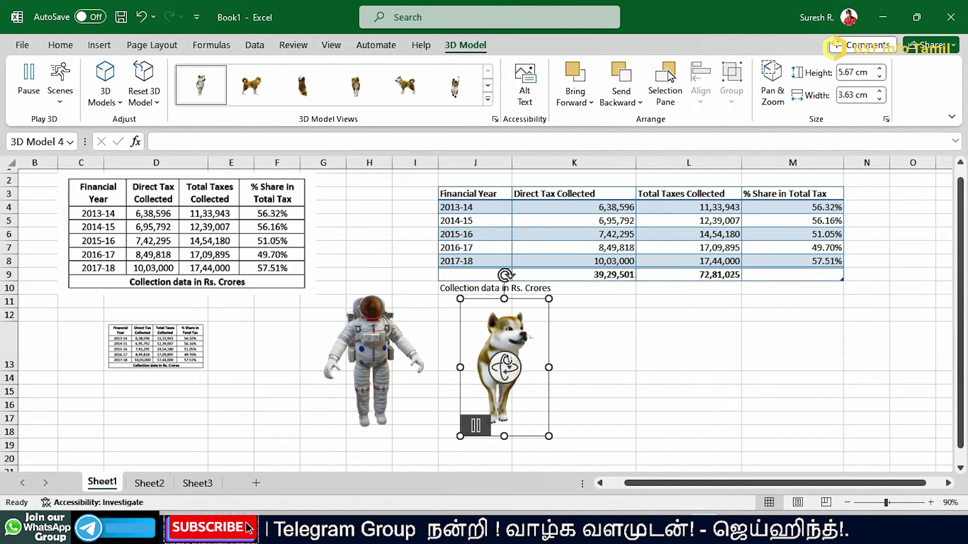
pyautogui.moveTo(507, 360)
pyautogui.mouseDown()
pyautogui.moveTo(585, 348)
pyautogui.moveTo(503, 267)
pyautogui.moveTo(478, 371)
pyautogui.moveTo(458, 356)
pyautogui.moveTo(479, 358)
pyautogui.mouseUp()
pyautogui.click(634, 383)
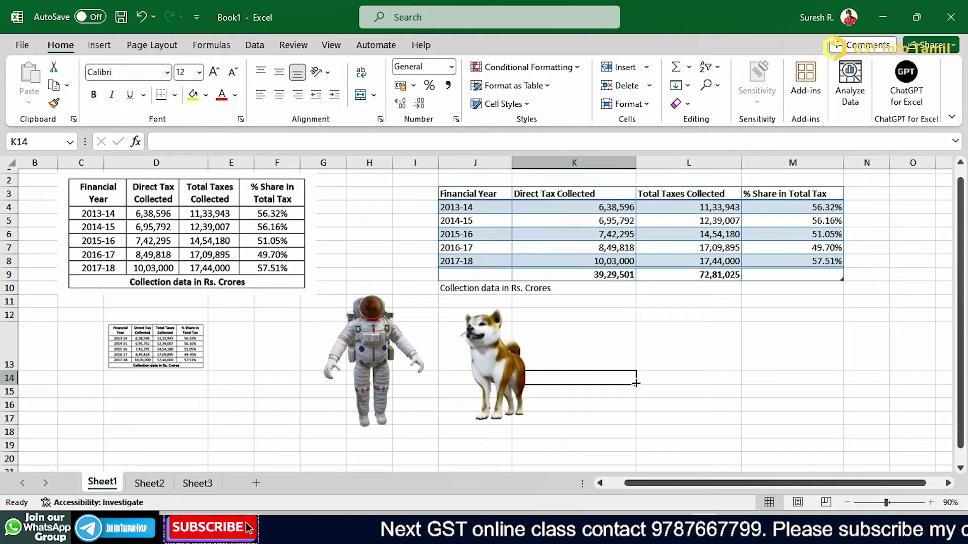
# Step: Commit 'GST info Tamil' in L13 and rotate the dog model to face right
pyautogui.click(766, 436)
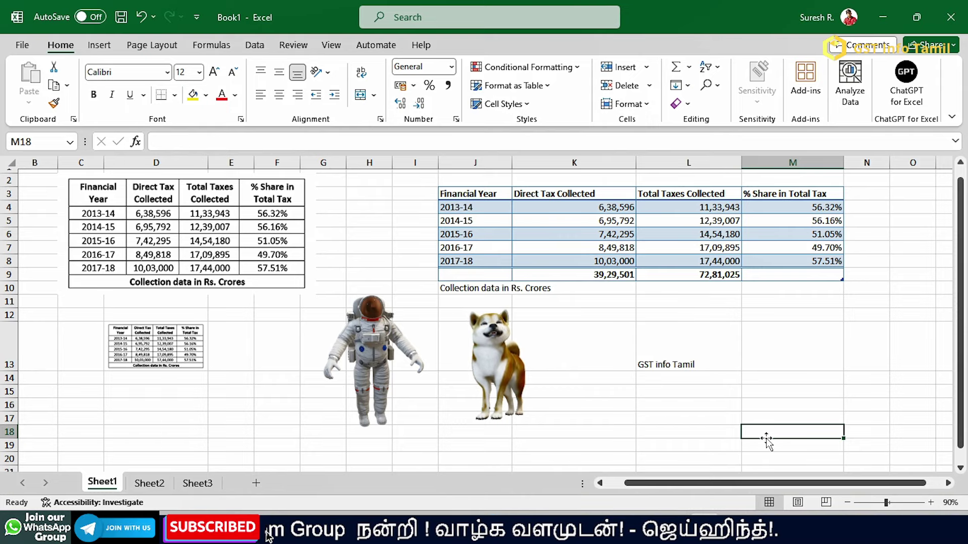
pyautogui.click(496, 381)
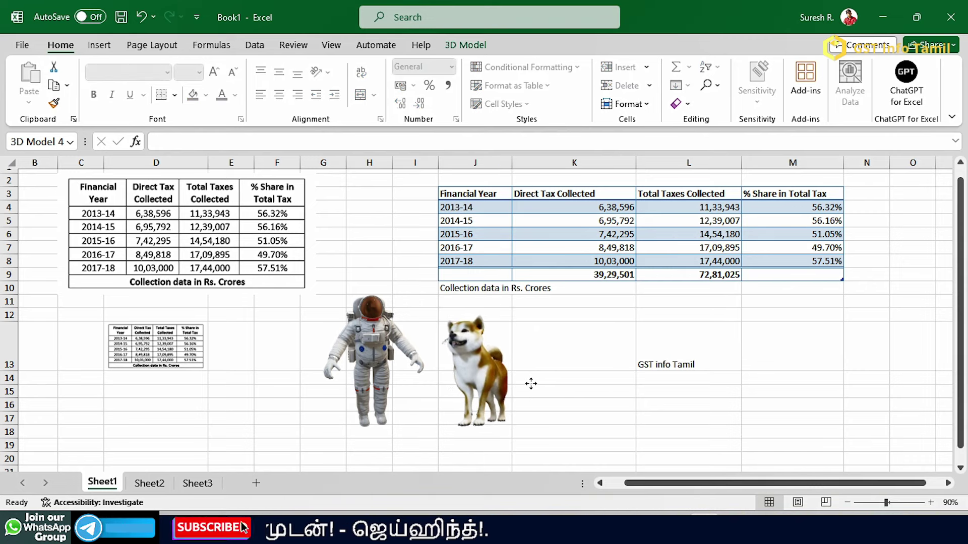
pyautogui.moveTo(536, 387); pyautogui.dragTo(576, 396)
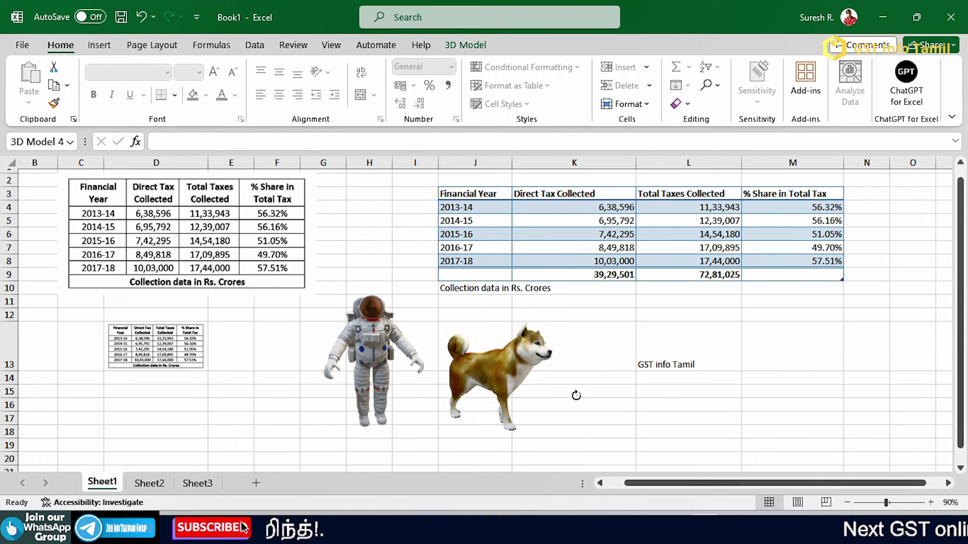
pyautogui.click(665, 415)
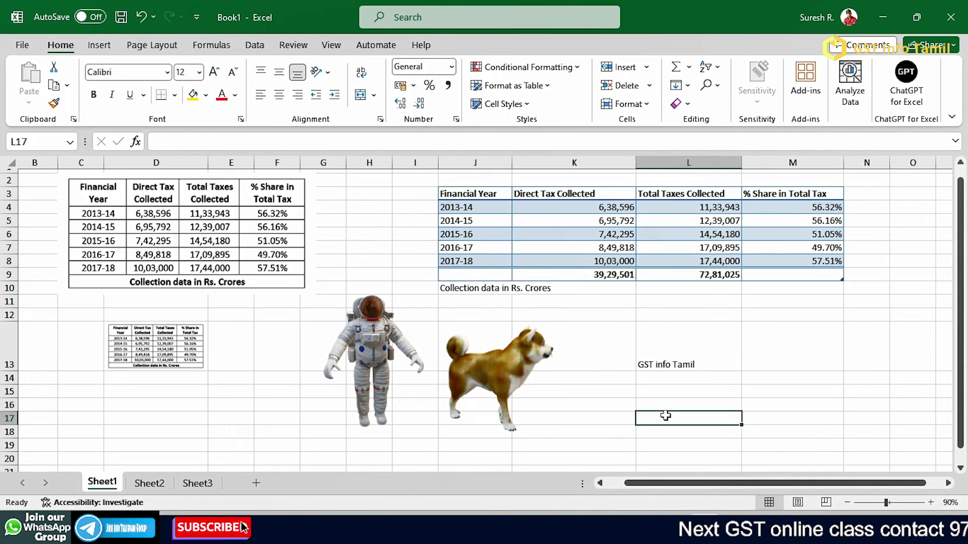